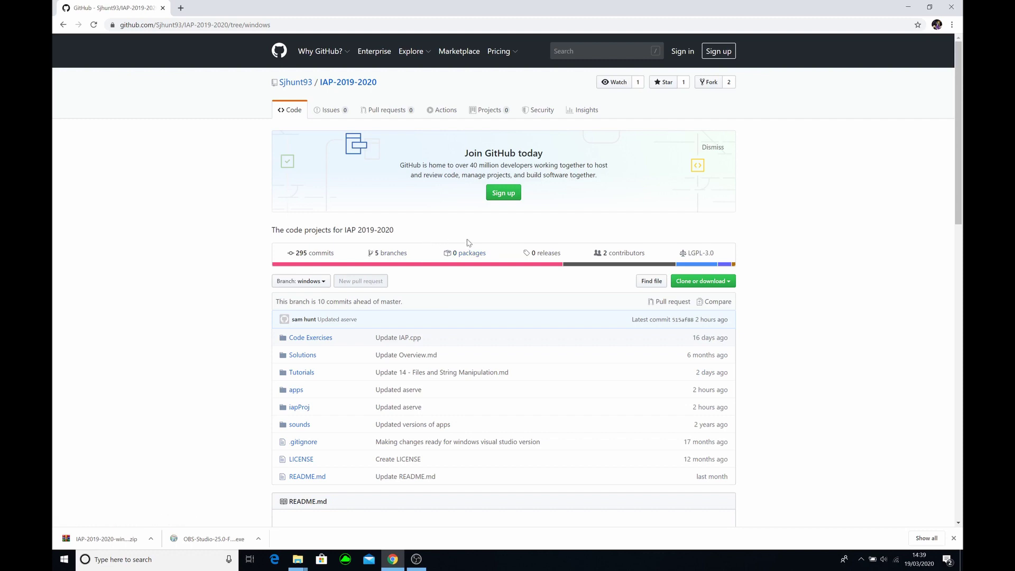
Switch the IAP-2019-2020 repository page to the windows branch.
{"action": "left_click", "coordinate": [195, 24]}
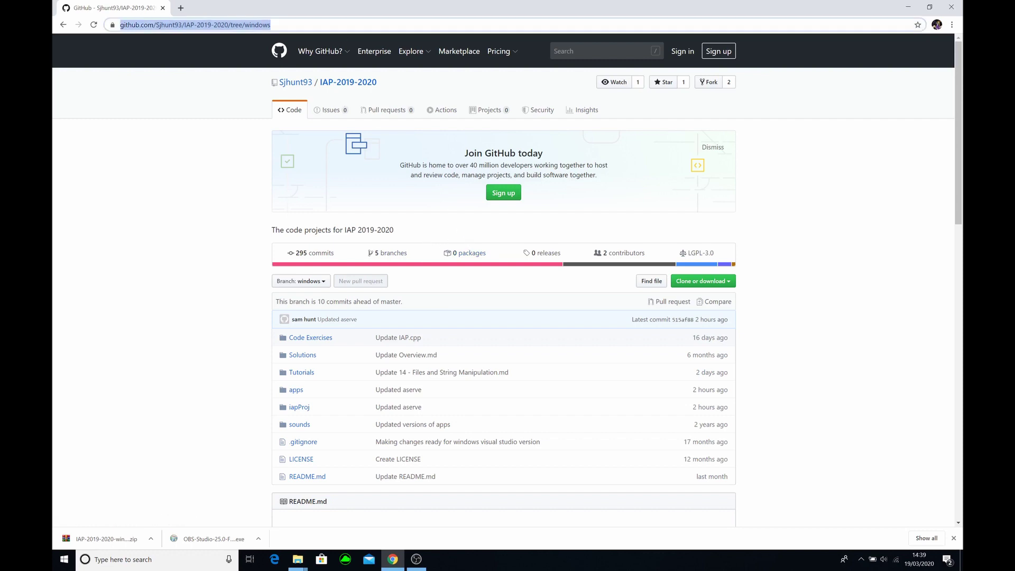
{"action": "left_click", "coordinate": [348, 82]}
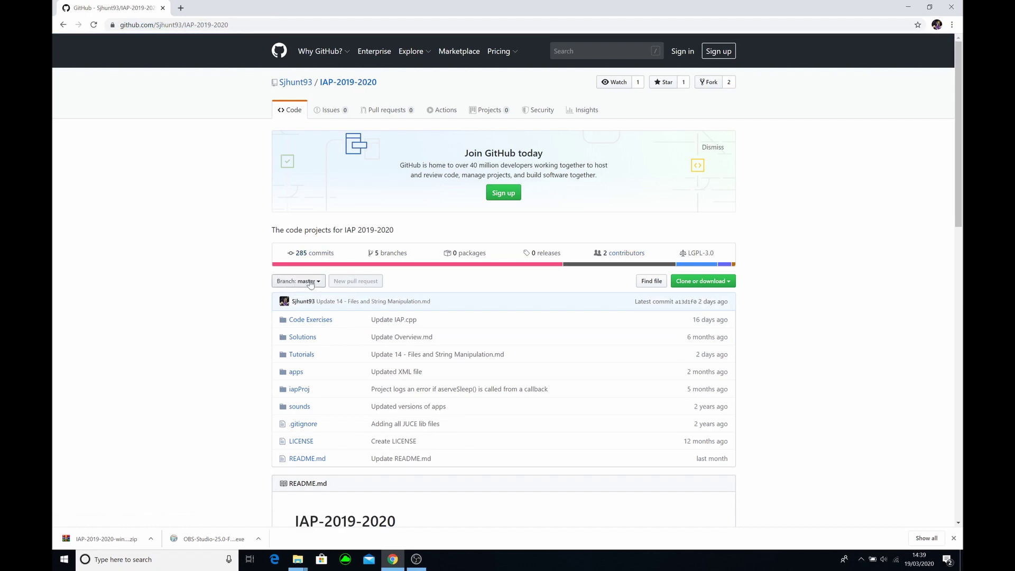
{"action": "left_click", "coordinate": [317, 280]}
{"action": "left_click", "coordinate": [302, 418]}
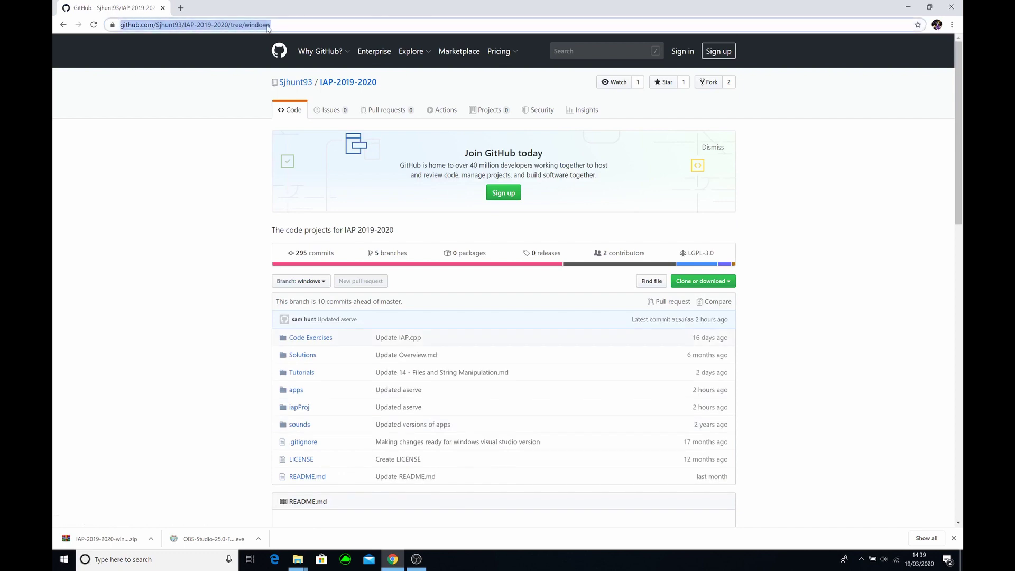
Download the windows branch as a ZIP file.
{"action": "left_click", "coordinate": [836, 248]}
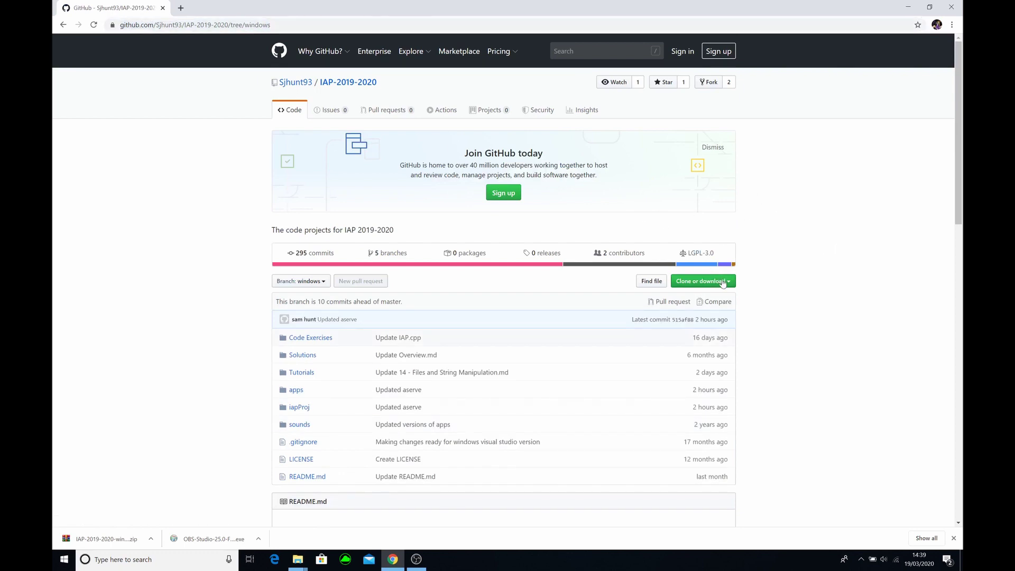
{"action": "left_click", "coordinate": [724, 283]}
{"action": "left_click", "coordinate": [698, 357]}
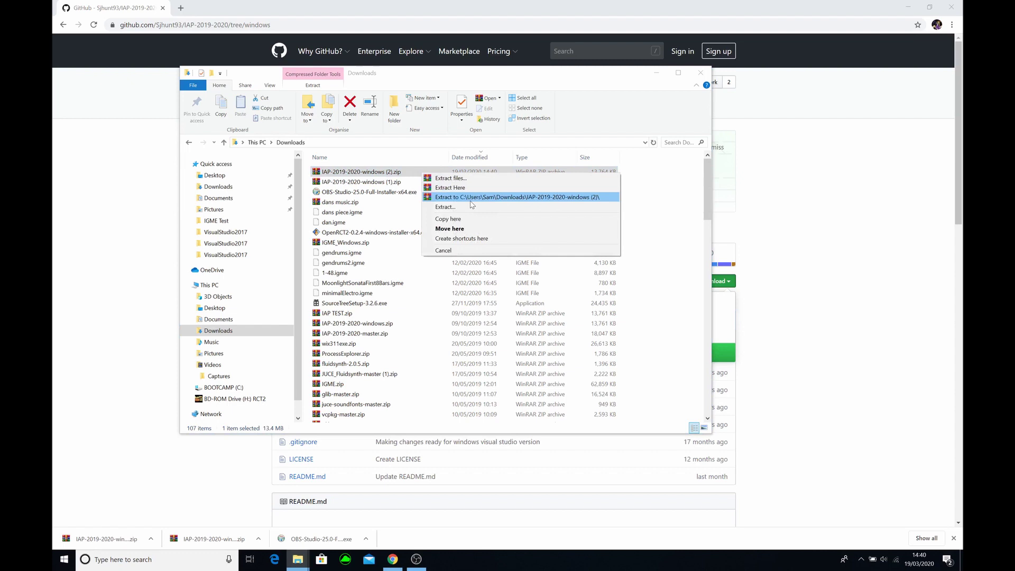
Extract to 'IAP-2019-2020-windows (2)' and open the iapProj VisualStudio2017 .vcxproj.
{"action": "left_click", "coordinate": [471, 199]}
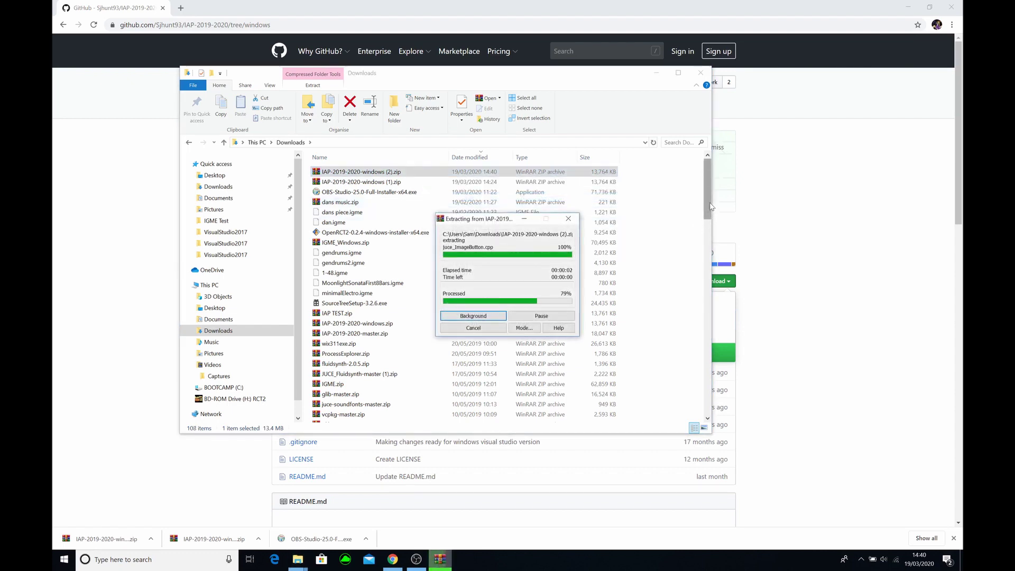
{"action": "left_click_drag", "start_coordinate": [708, 190], "coordinate": [696, 427]}
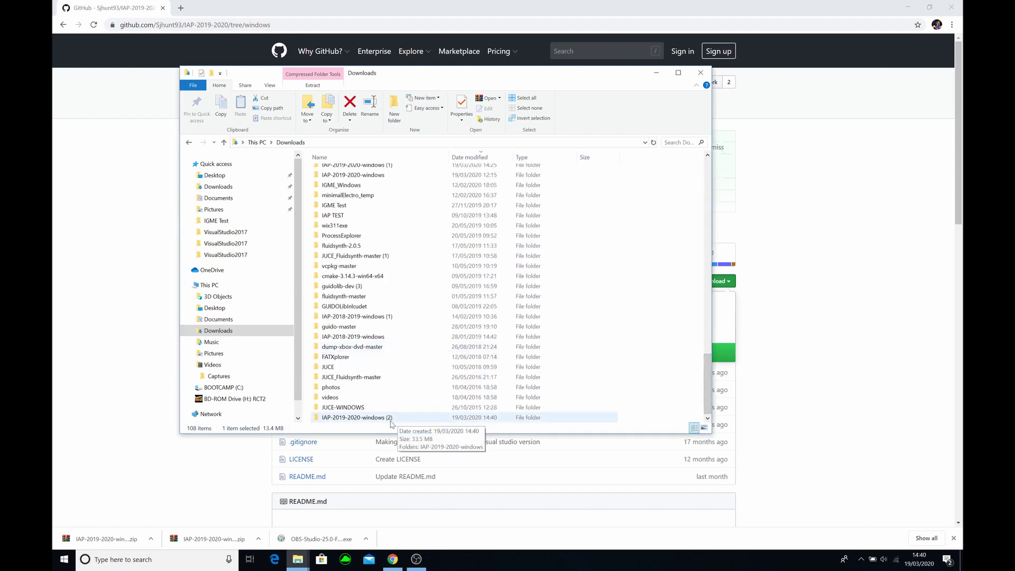
{"action": "double_click", "coordinate": [357, 417]}
{"action": "double_click", "coordinate": [382, 172]}
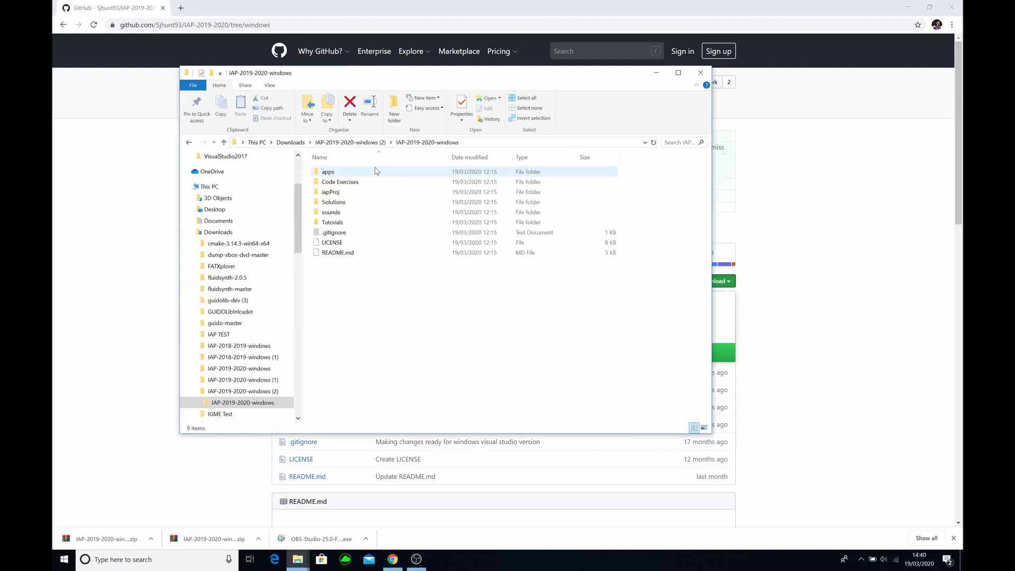
{"action": "double_click", "coordinate": [333, 192]}
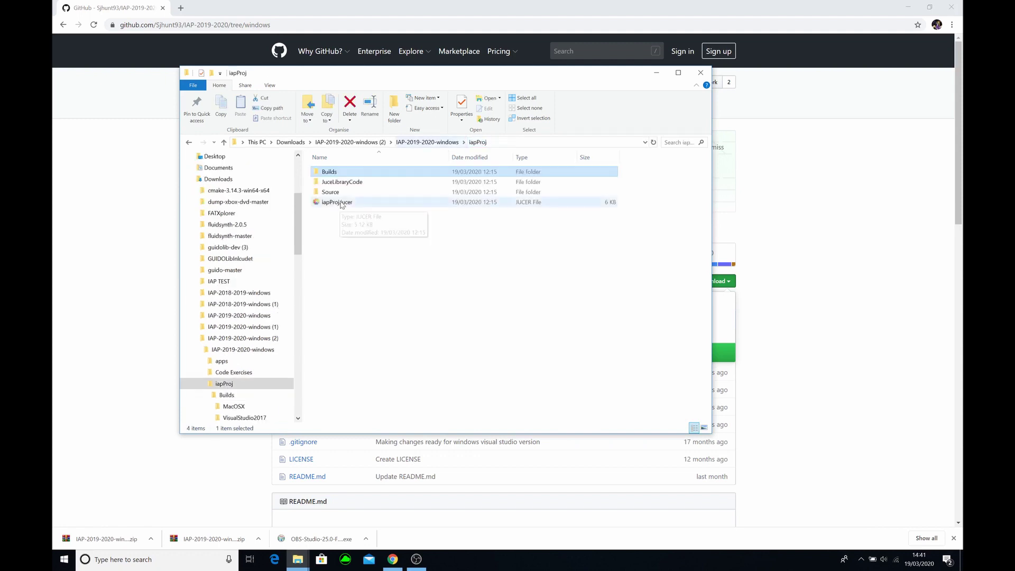
{"action": "double_click", "coordinate": [341, 173]}
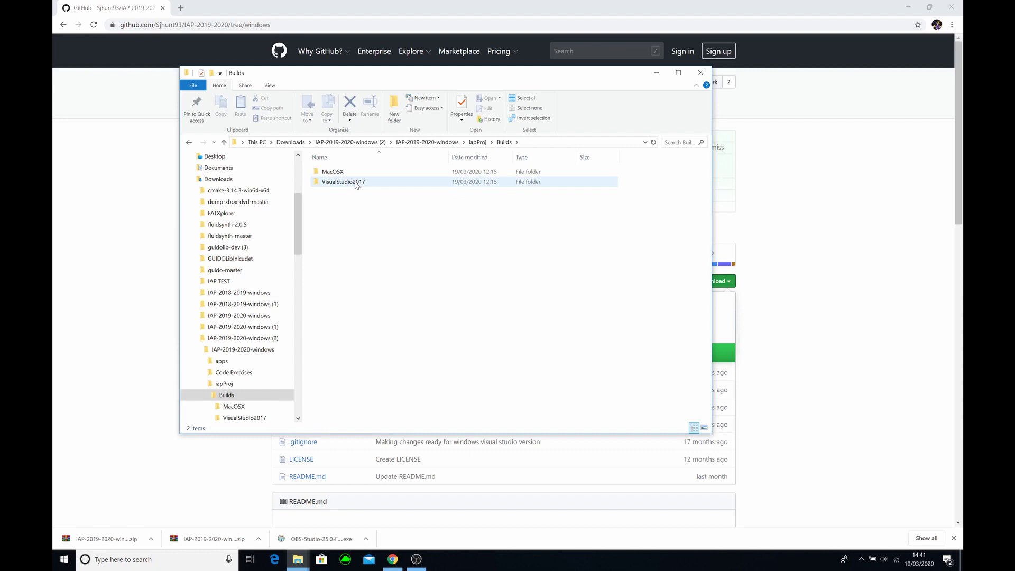
{"action": "double_click", "coordinate": [342, 182]}
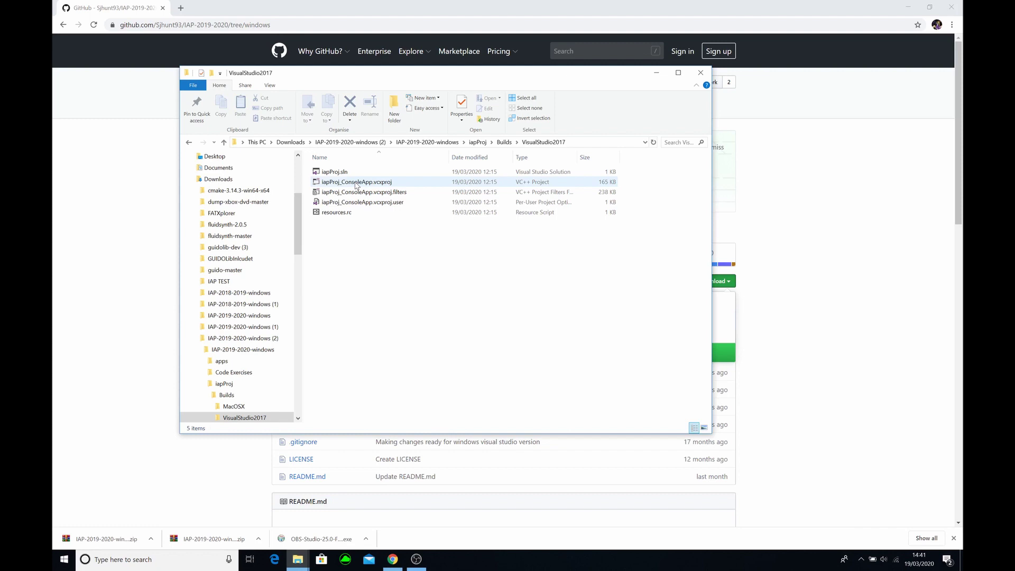
{"action": "double_click", "coordinate": [357, 183]}
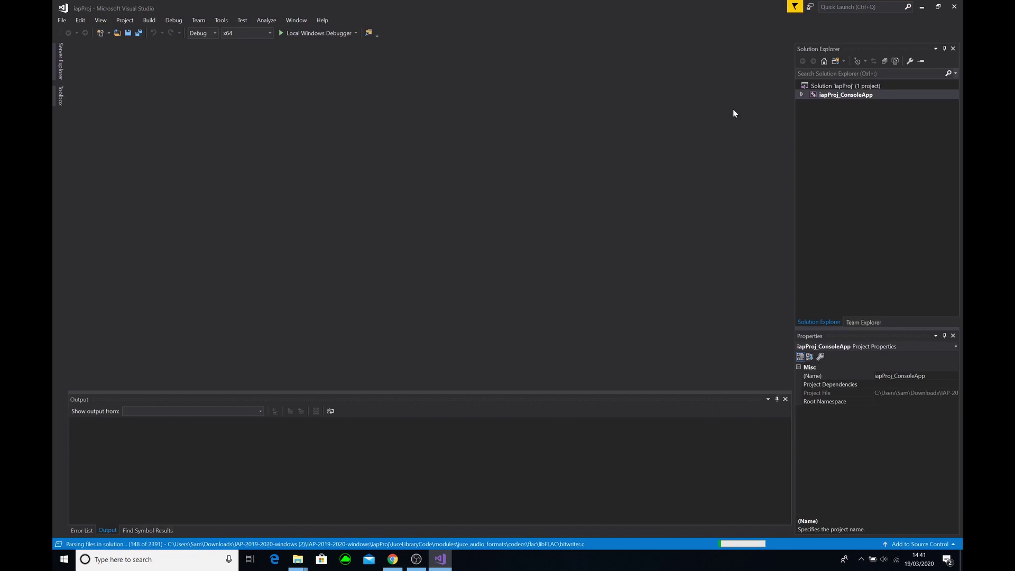
Open IAP.cpp and IAP.h from iapProj's Source folder, then run the empty project.
{"action": "left_click", "coordinate": [801, 96]}
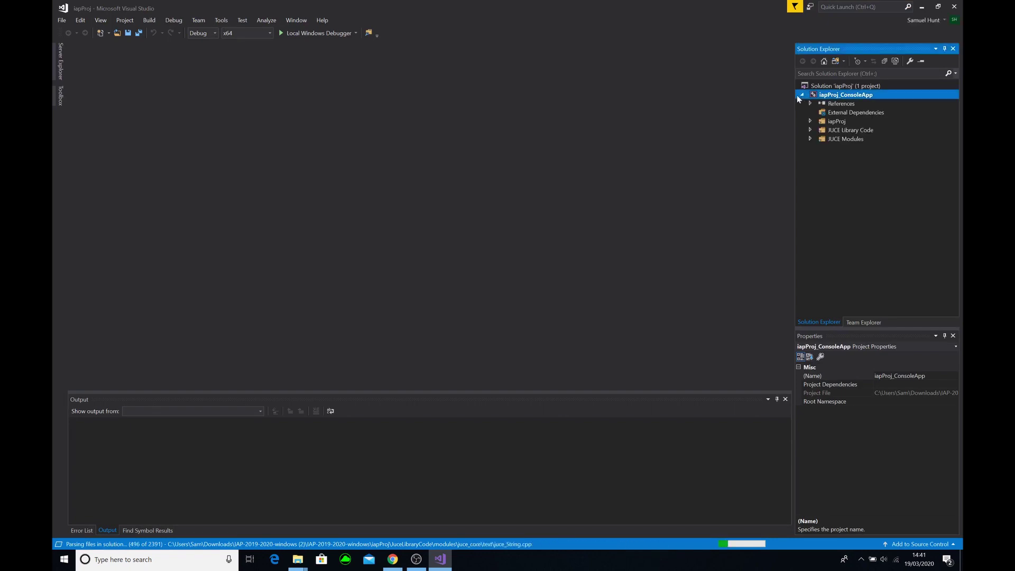
{"action": "left_click", "coordinate": [810, 121]}
{"action": "left_click", "coordinate": [852, 157]}
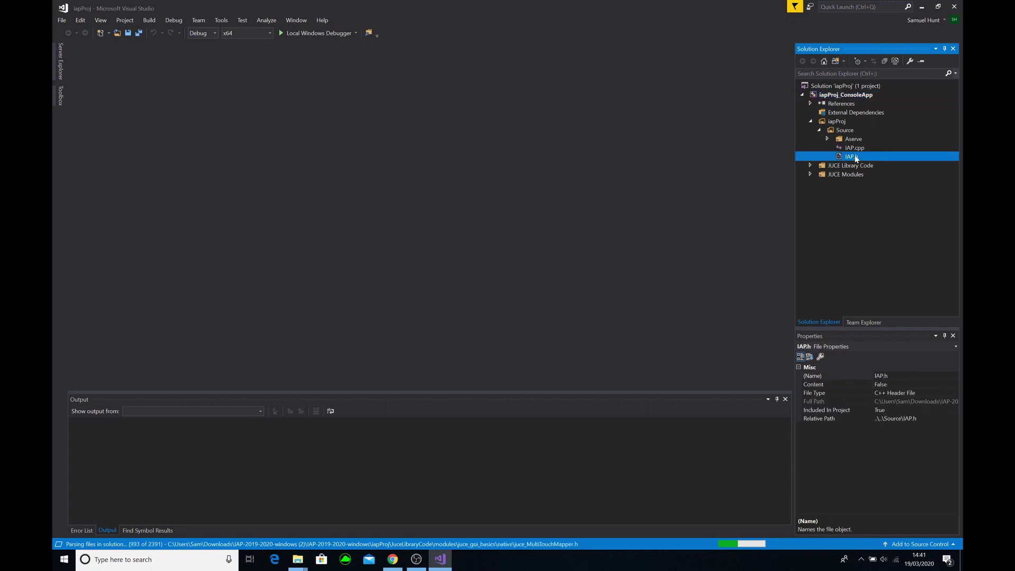
{"action": "left_click", "coordinate": [858, 149]}
{"action": "double_click", "coordinate": [858, 149]}
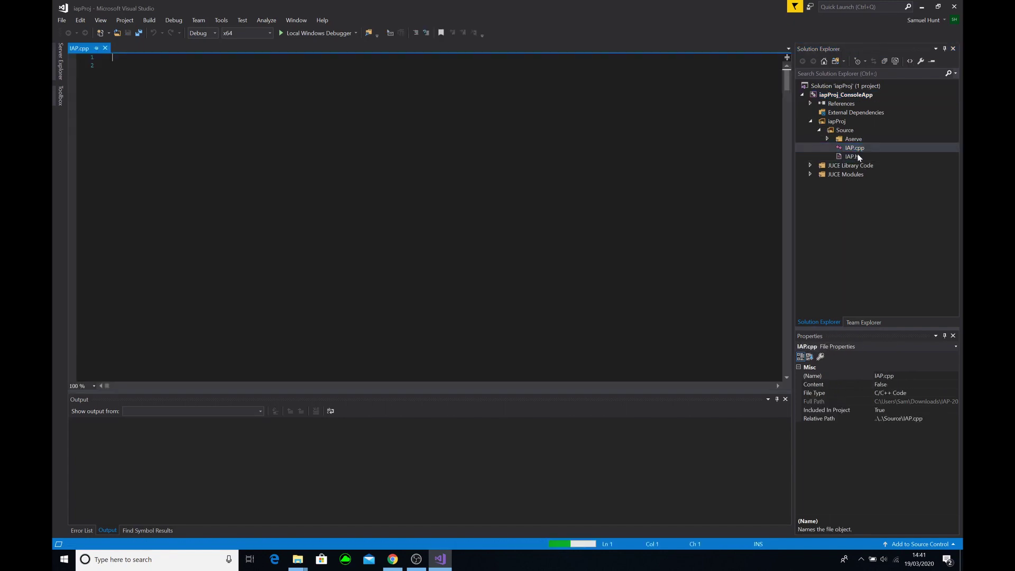
{"action": "double_click", "coordinate": [854, 157]}
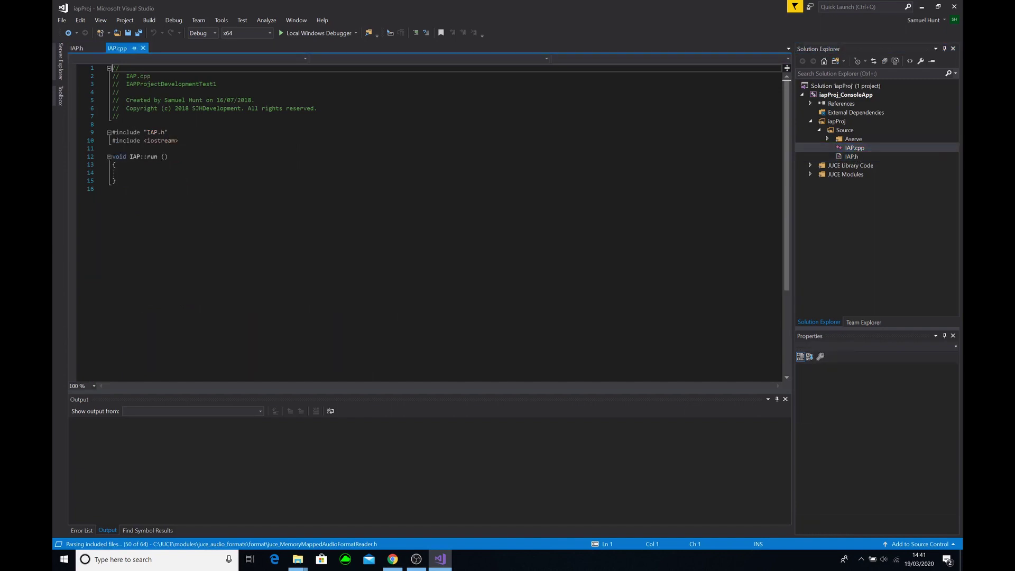
{"action": "left_click", "coordinate": [318, 33]}
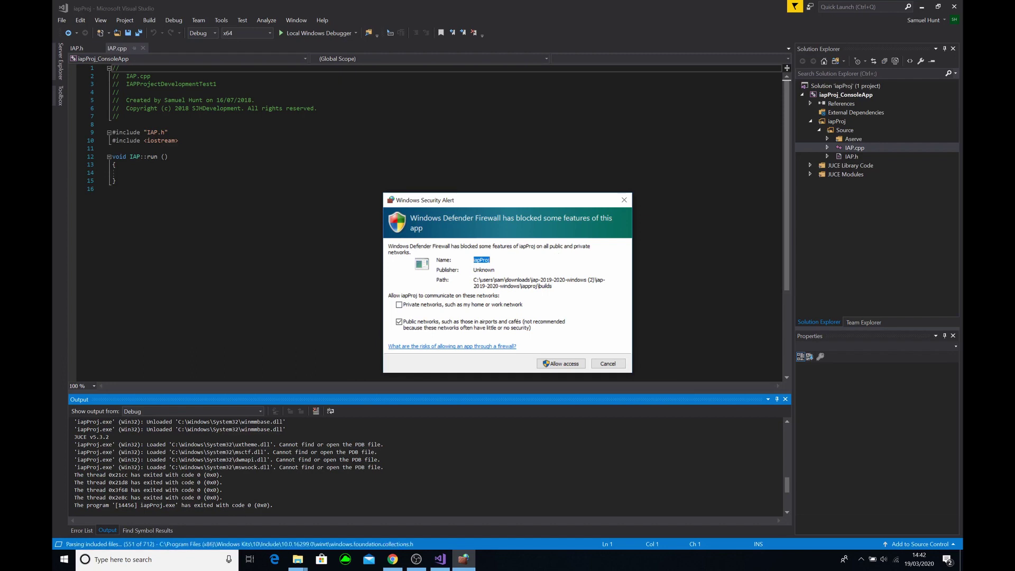
Allow iapProj through the firewall, add the greeting and aserveSleep(10000) to IAP::run, and rerun.
{"action": "left_click", "coordinate": [564, 364]}
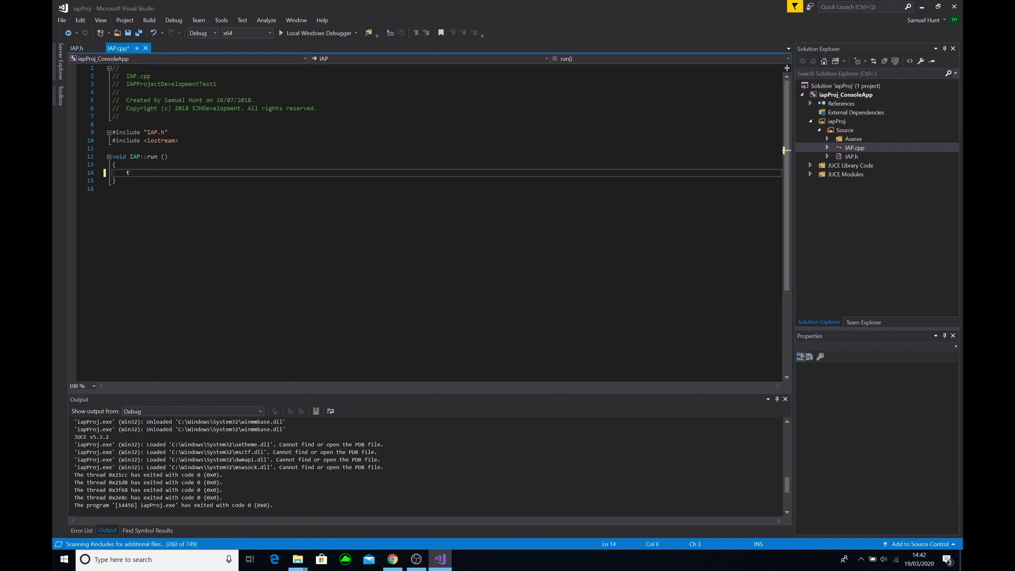
{"action": "type", "text": "std::cout << \""}
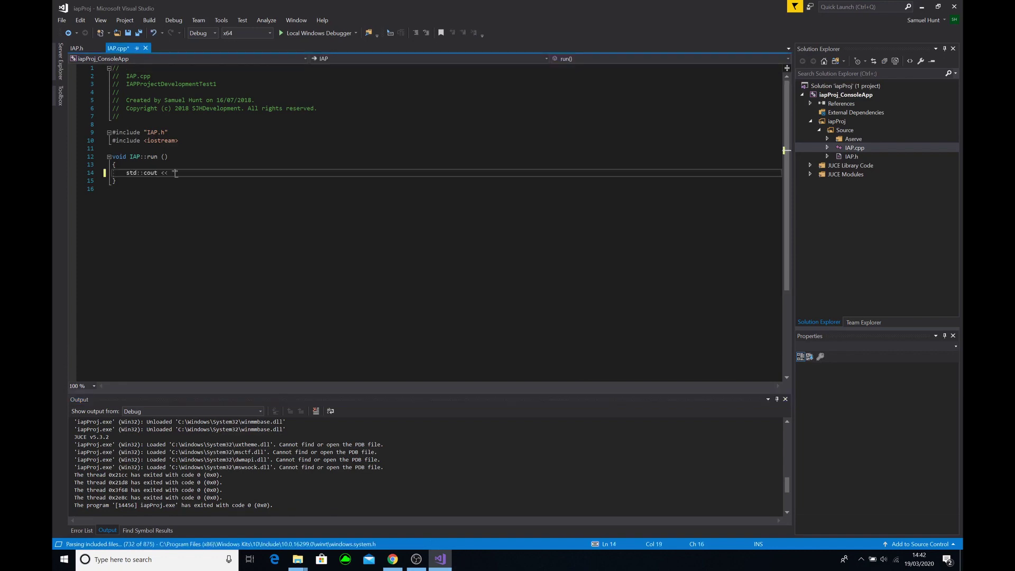
{"action": "type", "text": "Hello sam!\""}
{"action": "type", "text": " \\n\";"}
{"action": "key", "text": "Return"}
{"action": "type", "text": "ase"}
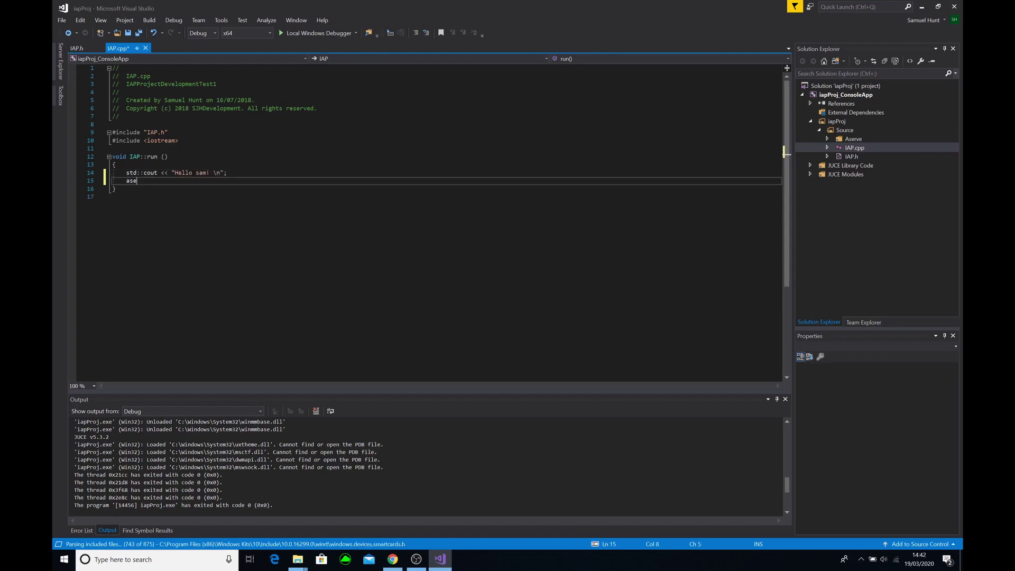
{"action": "type", "text": "rveSleep"}
{"action": "key", "text": "Tab"}
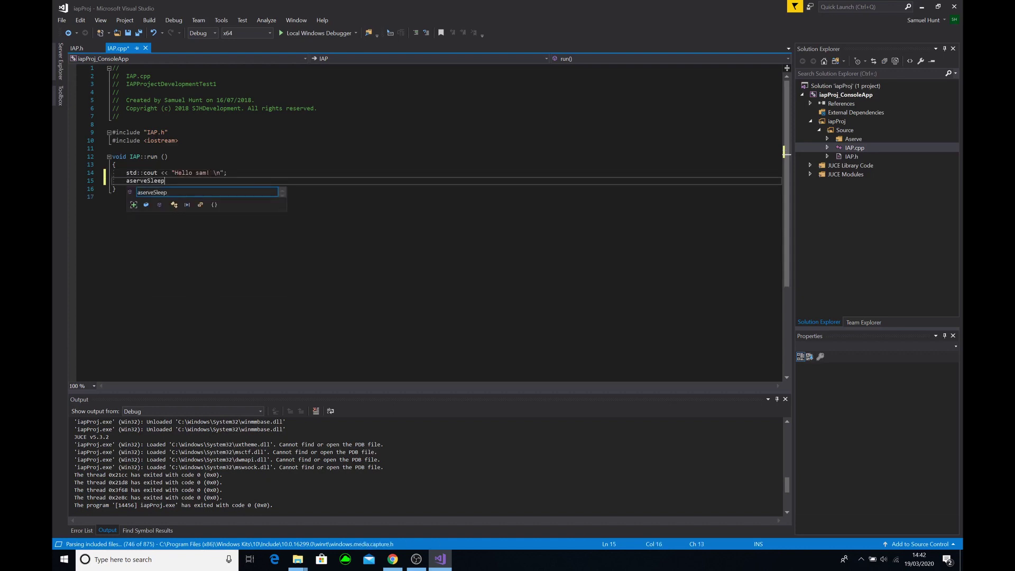
{"action": "key", "text": "Return"}
{"action": "key", "text": "BackSpace"}
{"action": "type", "text": "(10000)"}
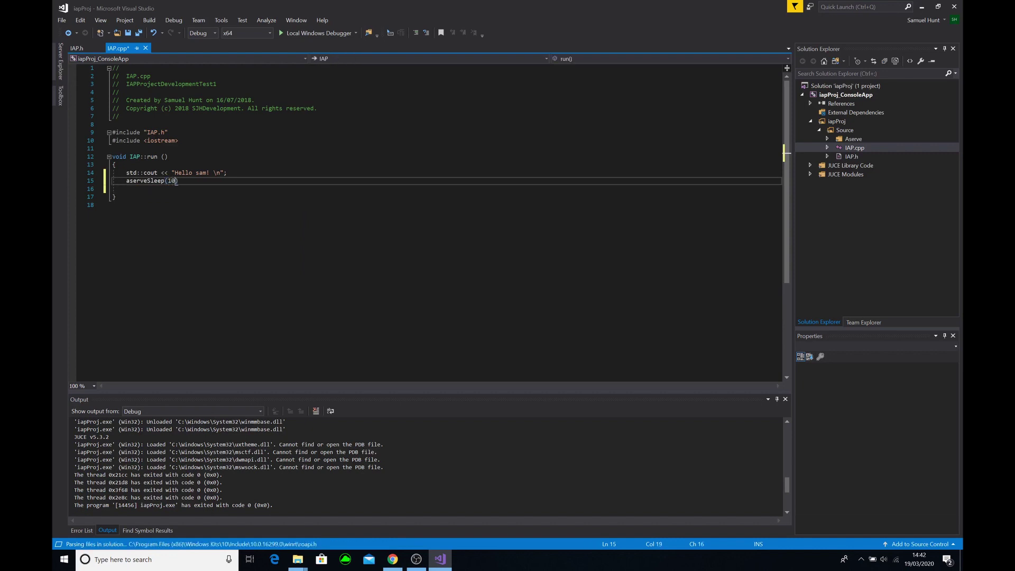
{"action": "type", "text": ";"}
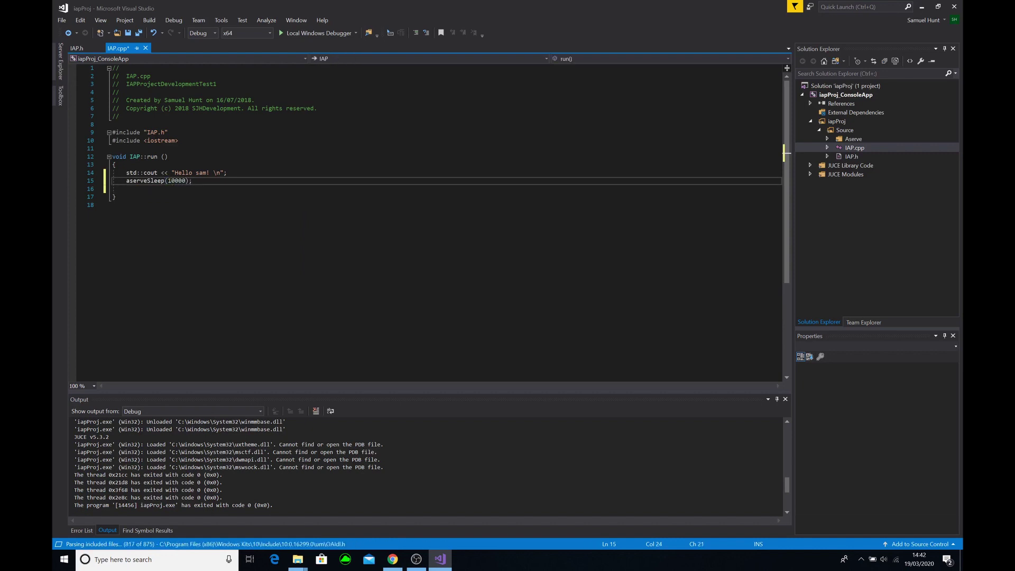
{"action": "left_click", "coordinate": [318, 34]}
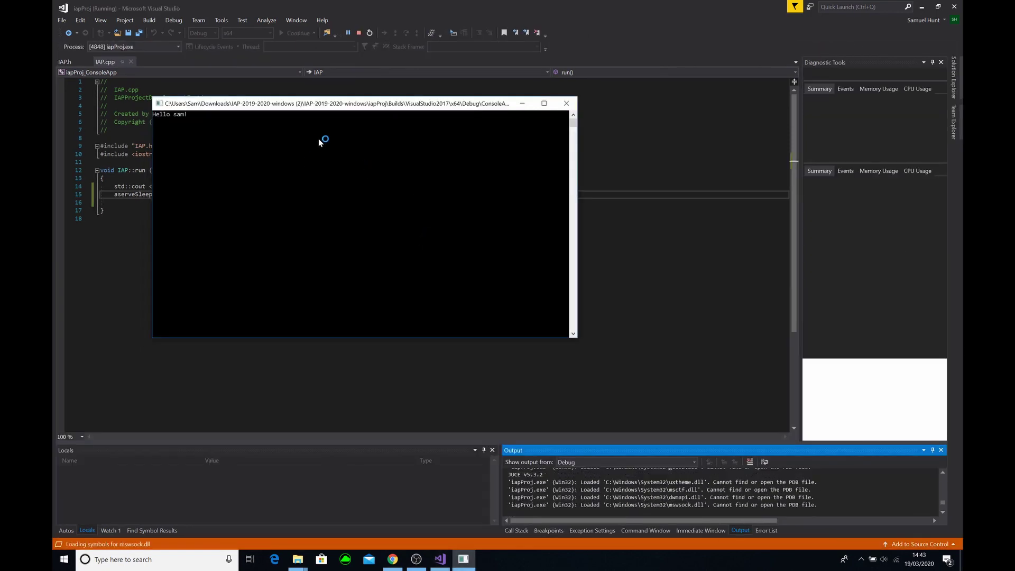
Move the console window aside while the 'Hello sam!' run finishes.
{"action": "left_click_drag", "start_coordinate": [287, 104], "coordinate": [330, 131]}
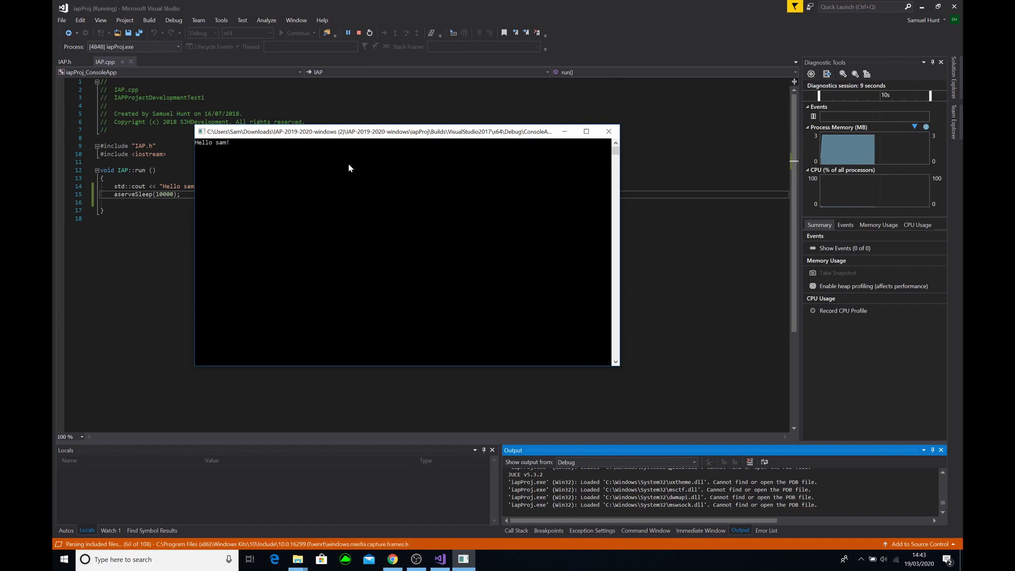
Launch Aserve 2.exe from the iapProj apps folder in File Explorer.
{"action": "left_click", "coordinate": [297, 559]}
{"action": "left_click", "coordinate": [349, 508]}
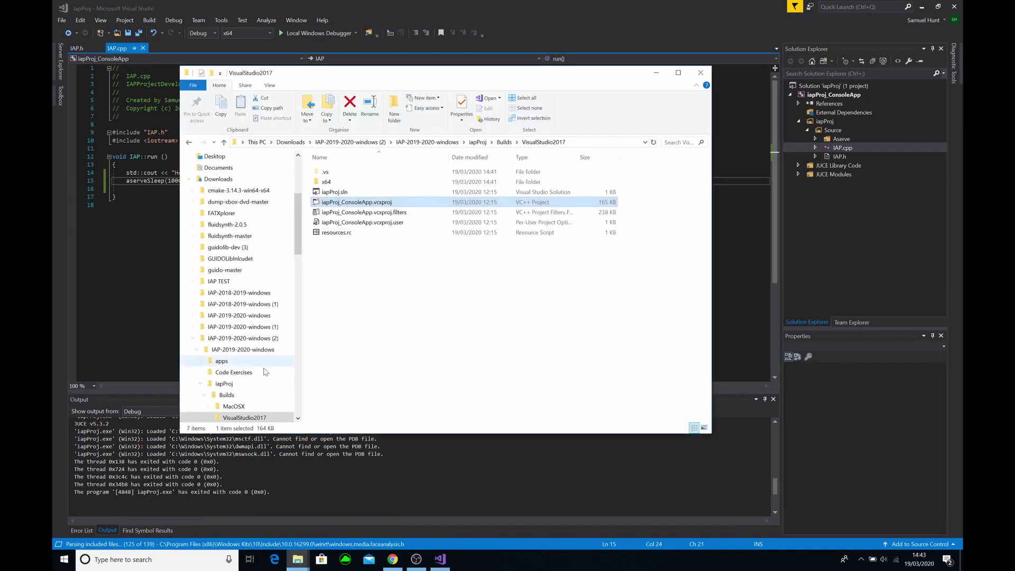
{"action": "left_click", "coordinate": [225, 383]}
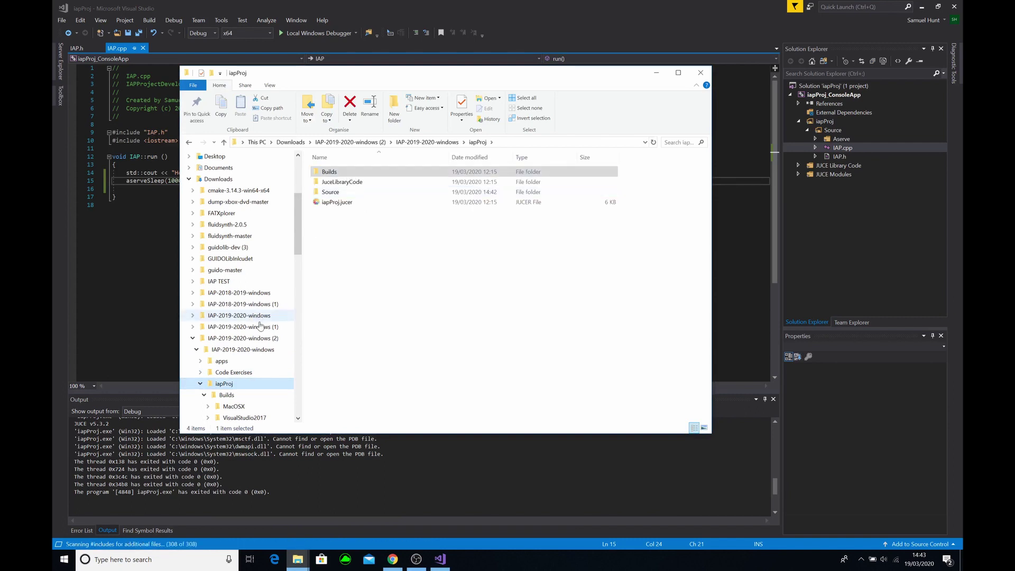
{"action": "left_click", "coordinate": [221, 361]}
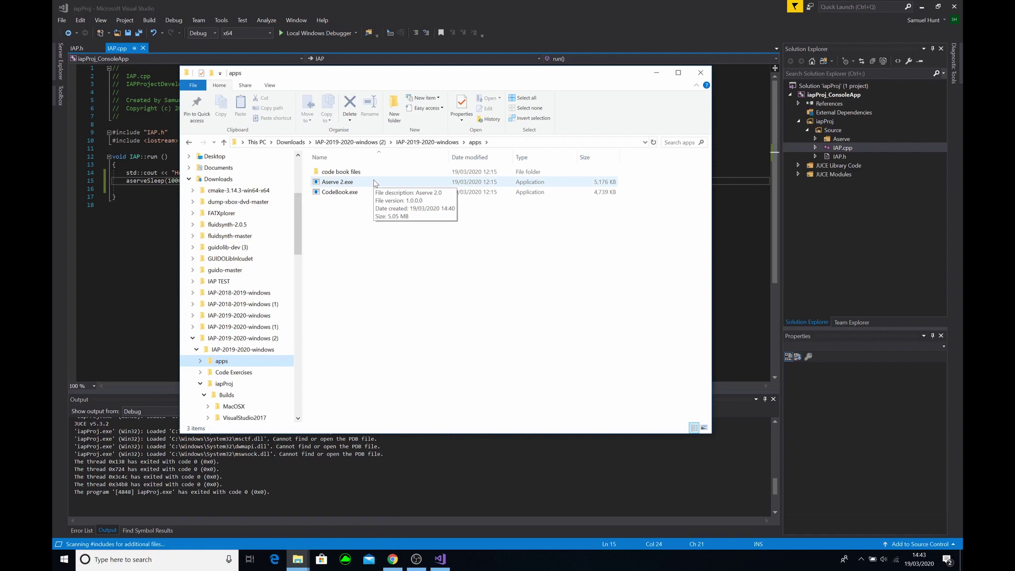
{"action": "double_click", "coordinate": [373, 183]}
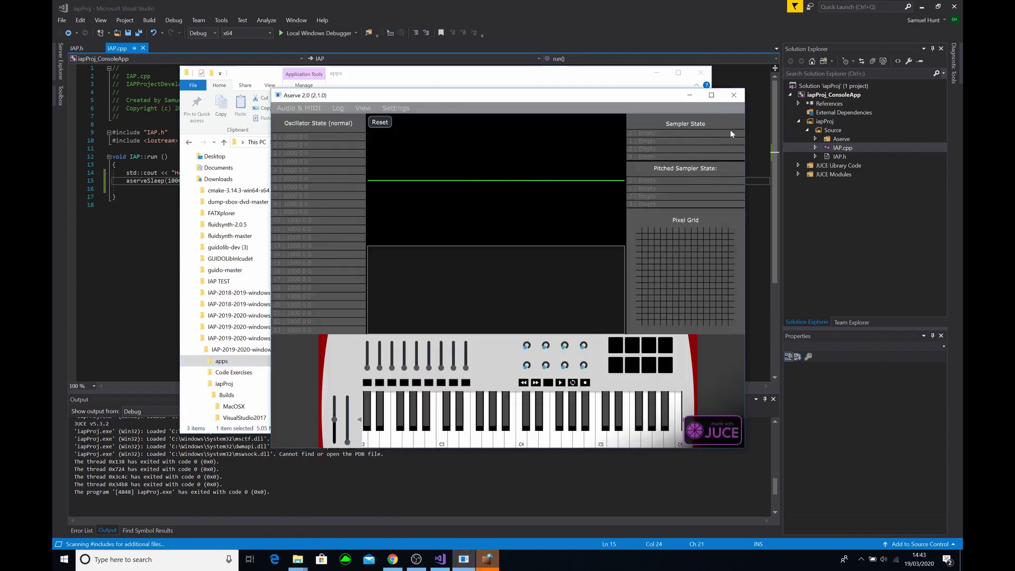
Play a test sound from Aserve's audio settings, then return to Visual Studio.
{"action": "left_click", "coordinate": [297, 108]}
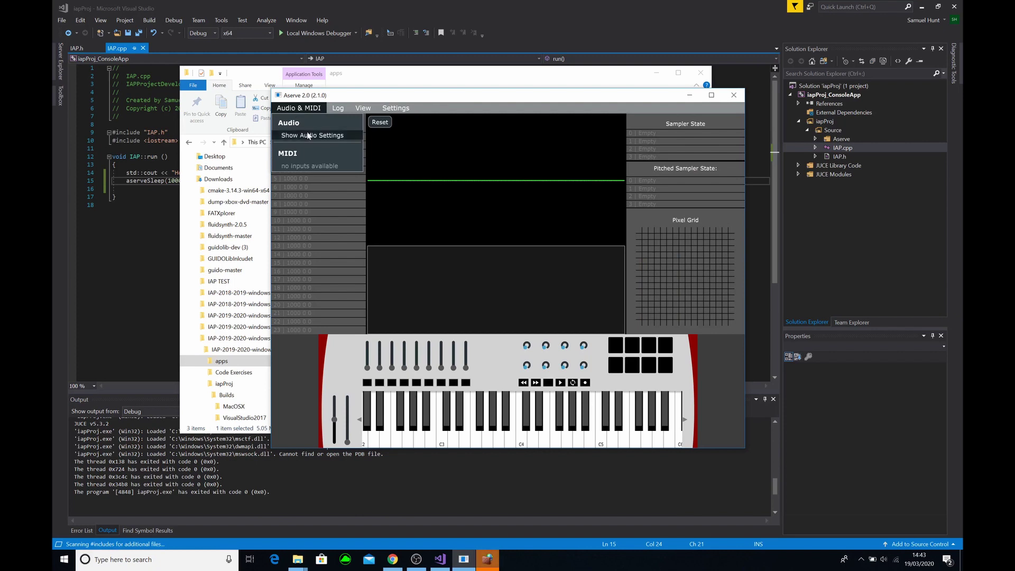
{"action": "left_click", "coordinate": [312, 135]}
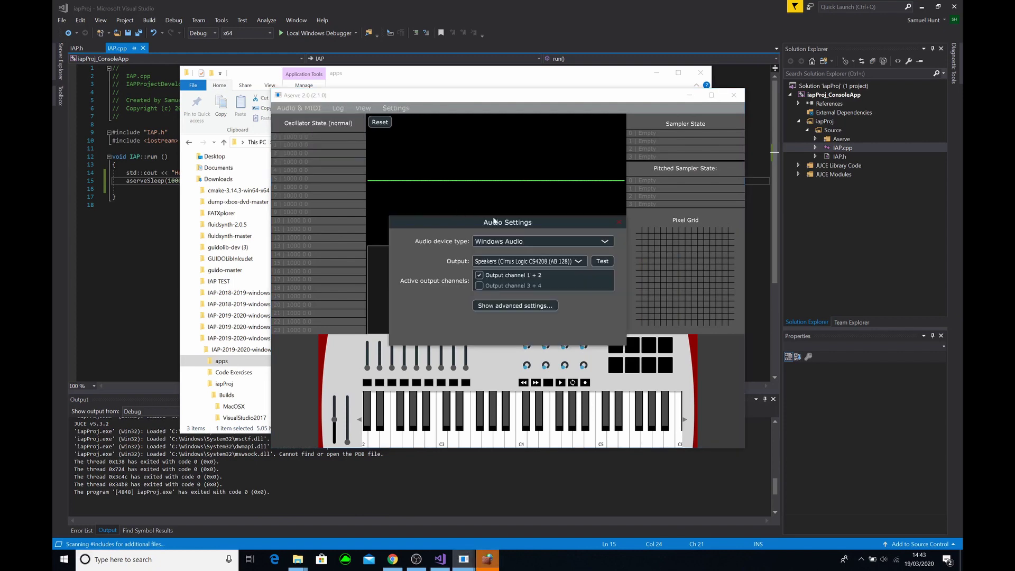
{"action": "left_click", "coordinate": [604, 261]}
{"action": "left_click", "coordinate": [619, 218]}
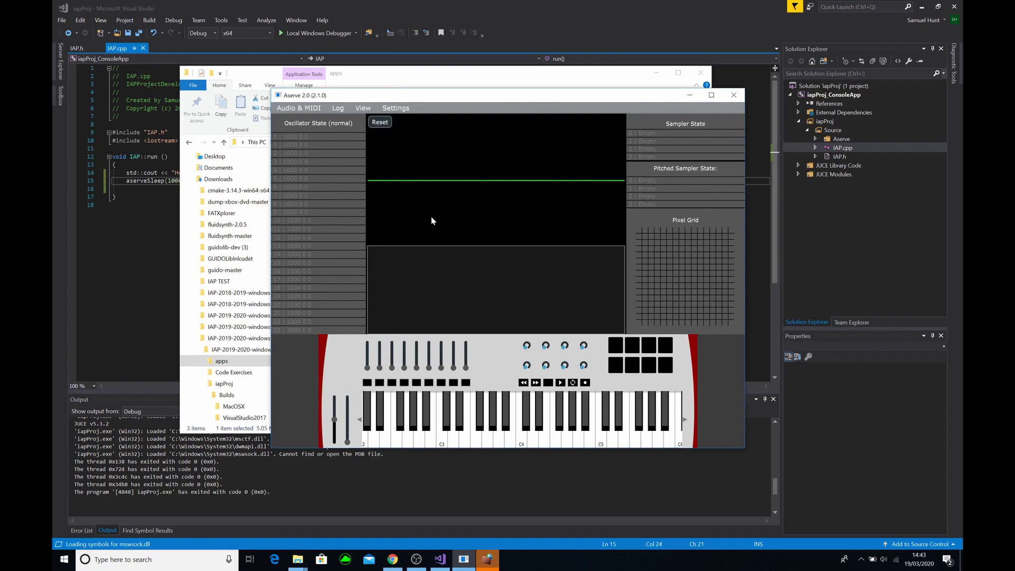
{"action": "left_click", "coordinate": [279, 28]}
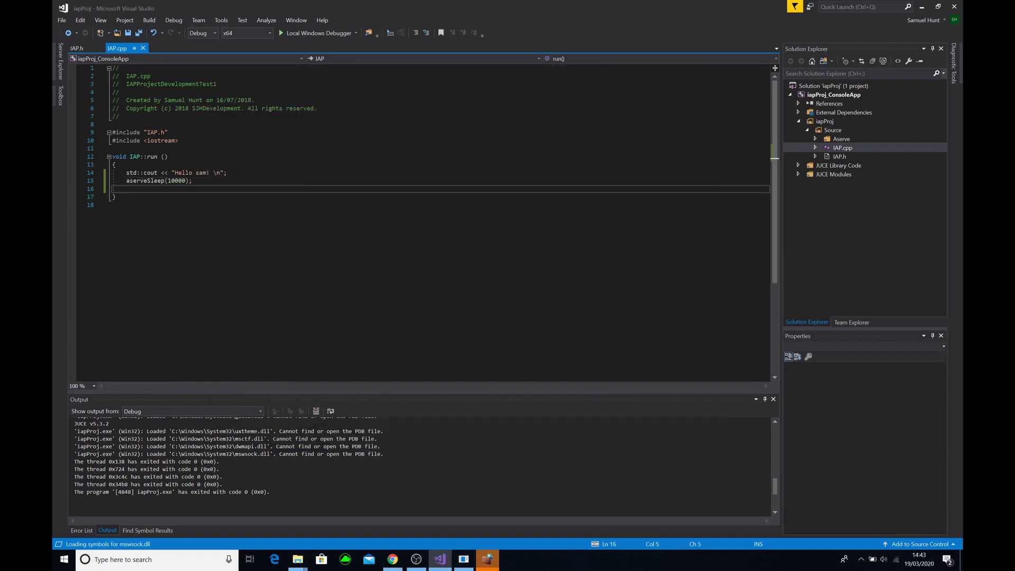
Add an aserveOscillator(0, 1000.0, 1.0, 0) call to IAP::run using IntelliSense.
{"action": "key", "text": "Return"}
{"action": "type", "text": "aserveo"}
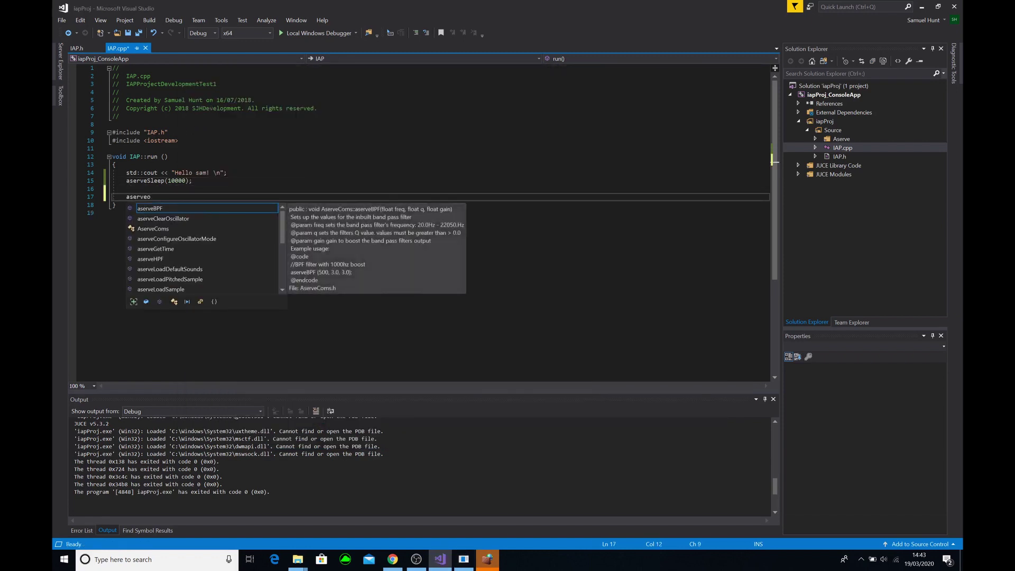
{"action": "type", "text": "sc"}
{"action": "key", "text": "Escape"}
{"action": "key", "text": "Return"}
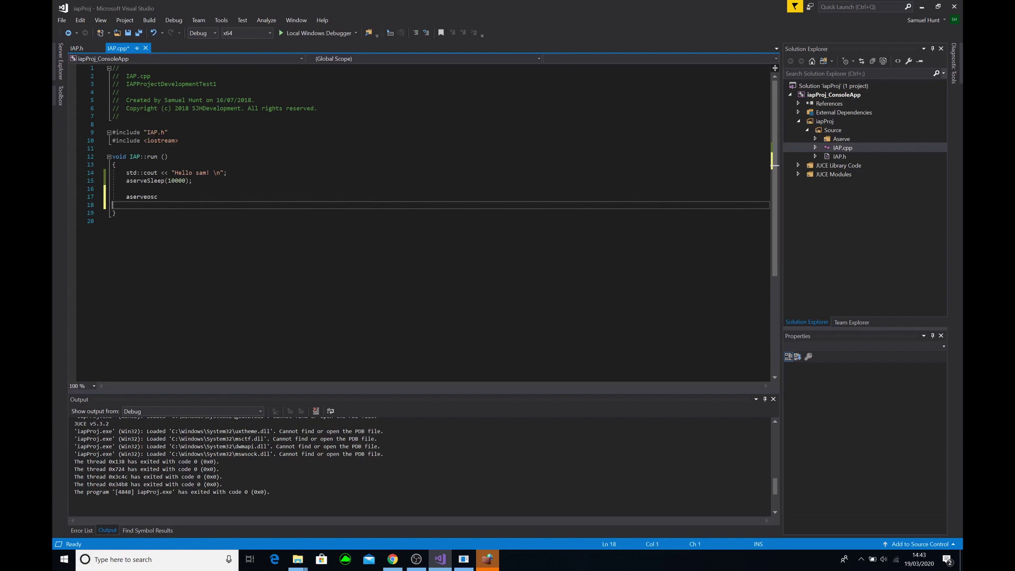
{"action": "key", "text": "BackSpace"}
{"action": "key", "text": "BackSpace"}
{"action": "key", "text": "BackSpace"}
{"action": "type", "text": "aserve"}
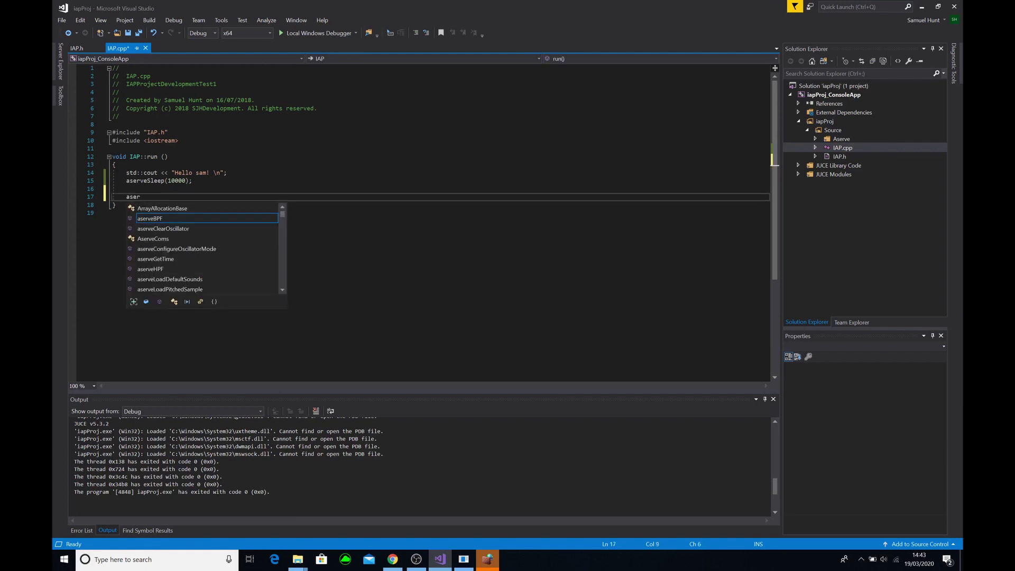
{"action": "key", "text": "Down"}
{"action": "key", "text": "Down"}
{"action": "key", "text": "Down"}
{"action": "key", "text": "Down"}
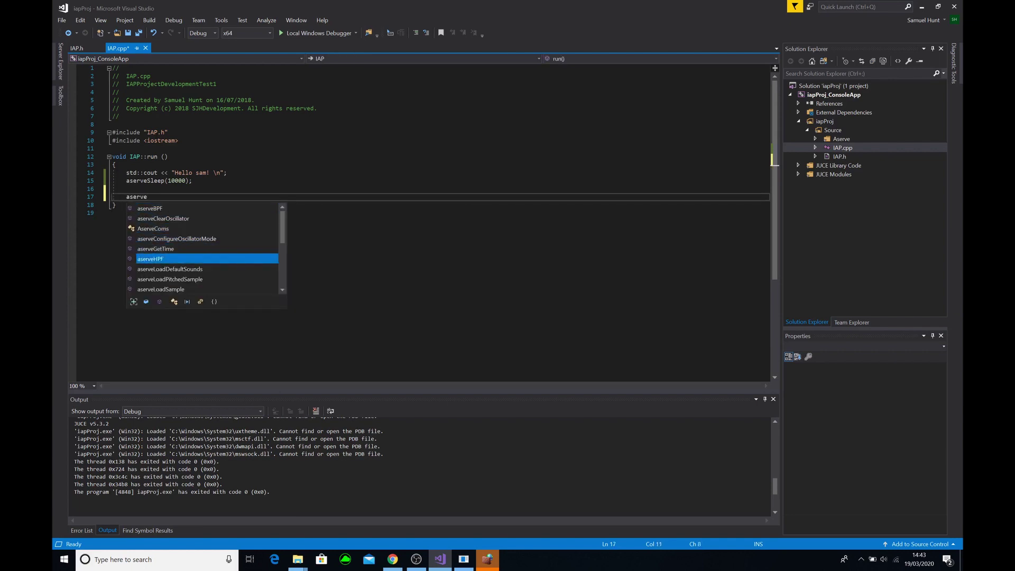
{"action": "key", "text": "Down"}
{"action": "key", "text": "Down"}
{"action": "key", "text": "Down"}
{"action": "key", "text": "Down"}
{"action": "key", "text": "Down"}
{"action": "key", "text": "Down"}
{"action": "key", "text": "Up"}
{"action": "key", "text": "Up"}
{"action": "key", "text": "Tab"}
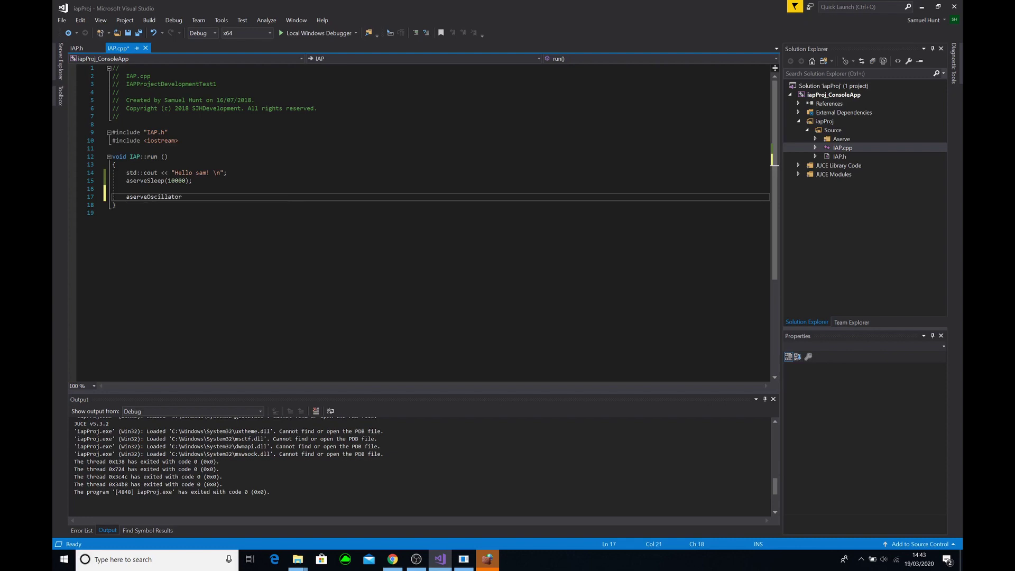
{"action": "type", "text": "(0"}
{"action": "type", "text": ", 1000"}
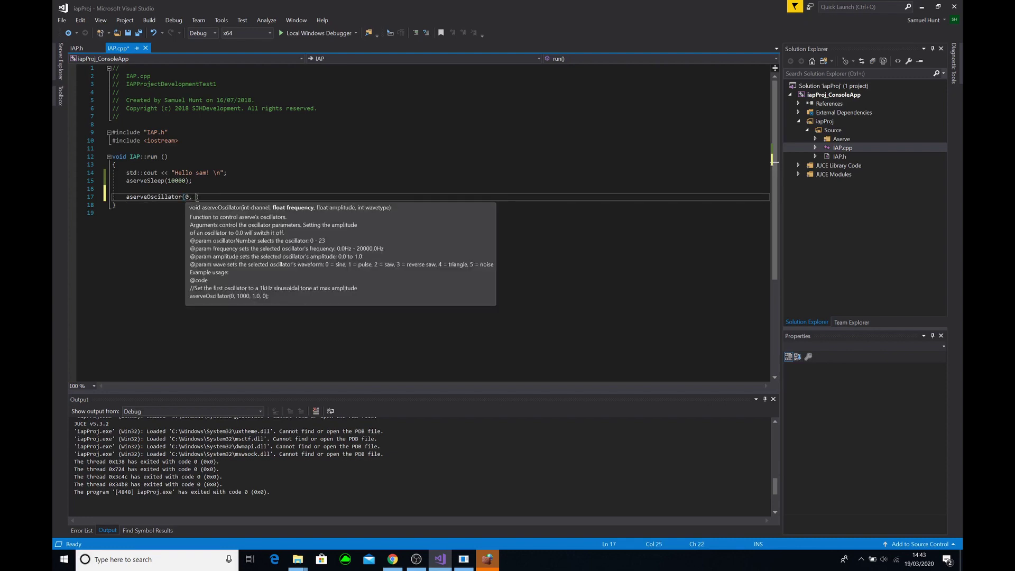
{"action": "type", "text": "."}
{"action": "type", "text": "0, 1.0, "}
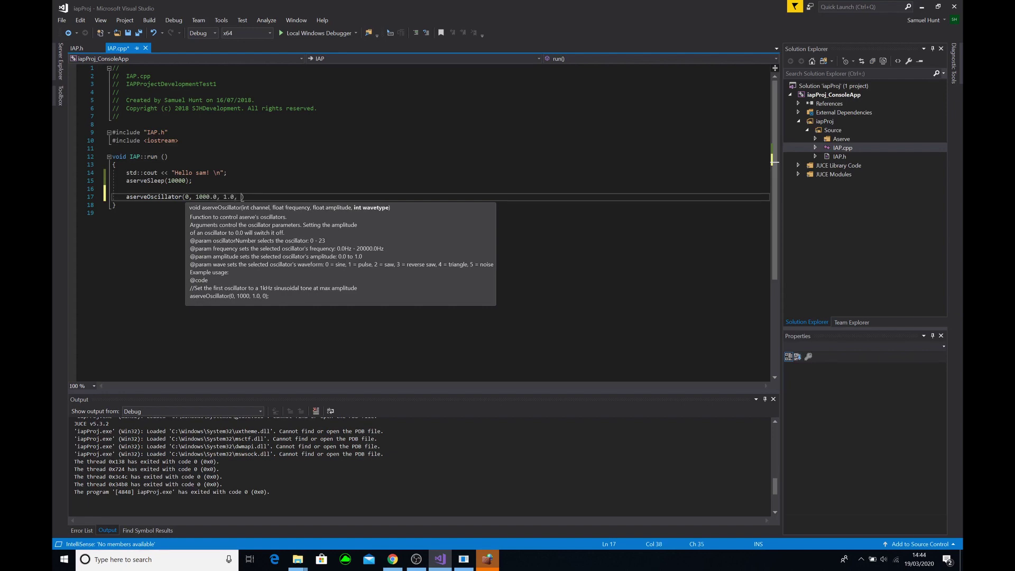
{"action": "type", "text": "0);"}
Move the aserveSleep(10000); line below the oscillator call.
{"action": "key", "text": "Up"}
{"action": "key", "text": "Up"}
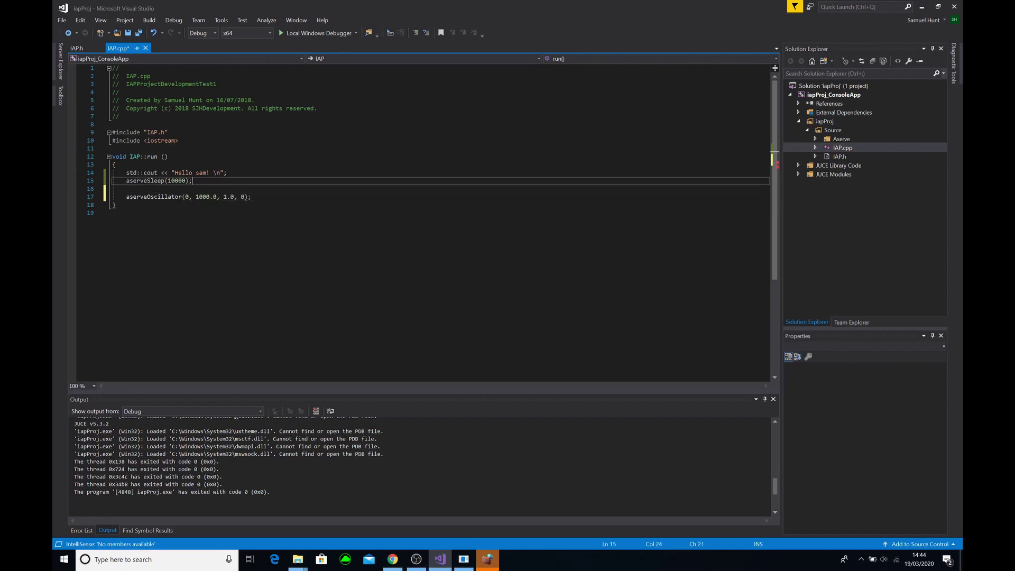
{"action": "triple_click", "coordinate": [148, 181]}
{"action": "key", "text": "ctrl+c"}
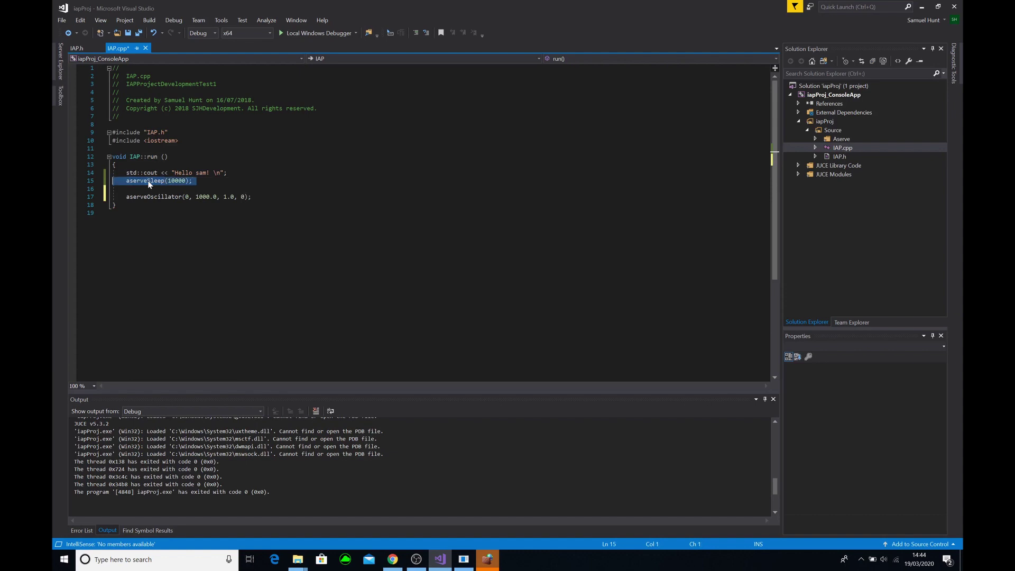
{"action": "key", "text": "Delete"}
{"action": "key", "text": "Down"}
{"action": "key", "text": "End"}
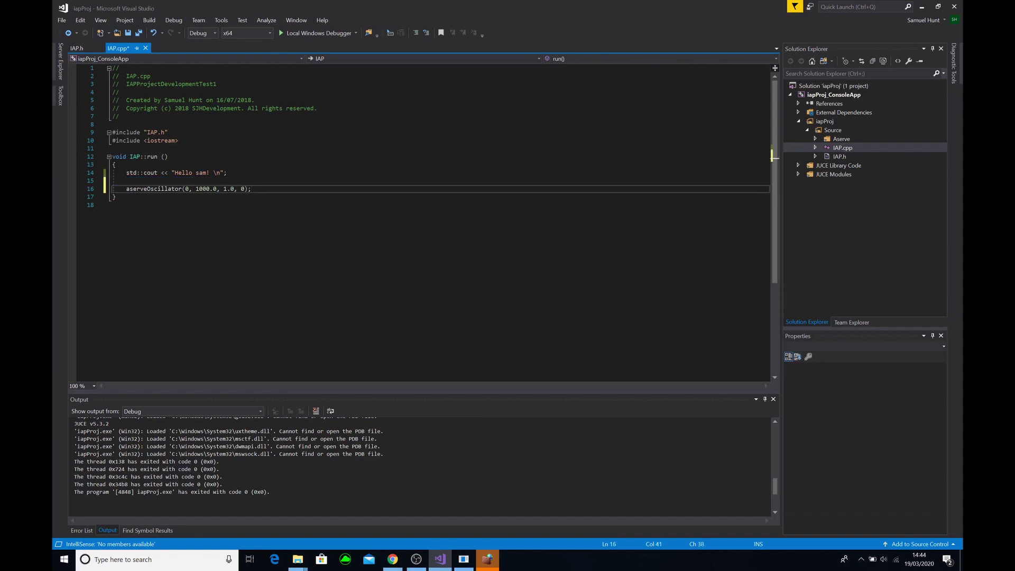
{"action": "key", "text": "Return"}
{"action": "key", "text": "ctrl+v"}
Run the program, allow Aserve through the firewall, and arrange windows to watch the waveform.
{"action": "left_click", "coordinate": [295, 34]}
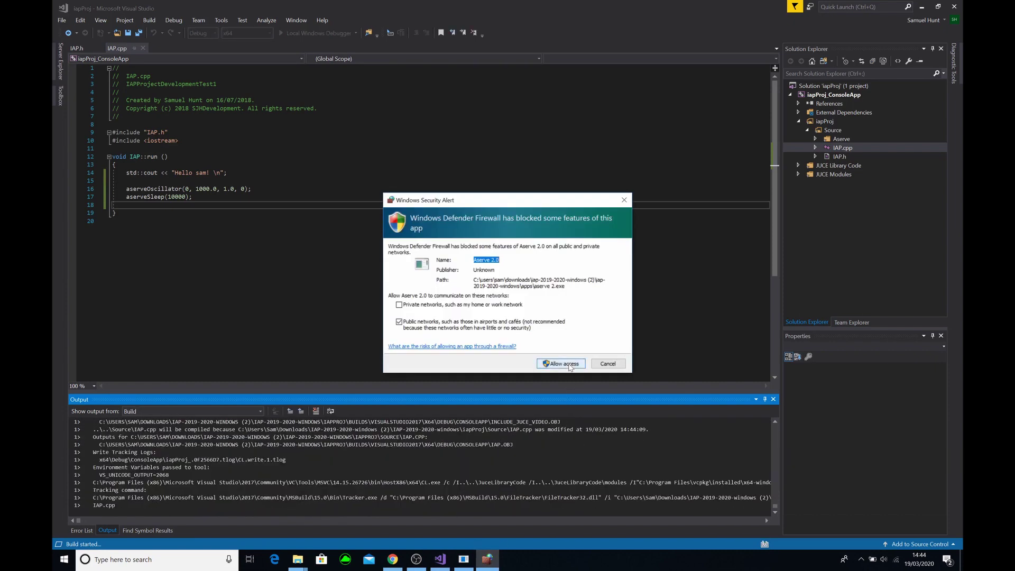
{"action": "left_click", "coordinate": [562, 364]}
{"action": "left_click", "coordinate": [464, 560]}
{"action": "left_click", "coordinate": [539, 408]}
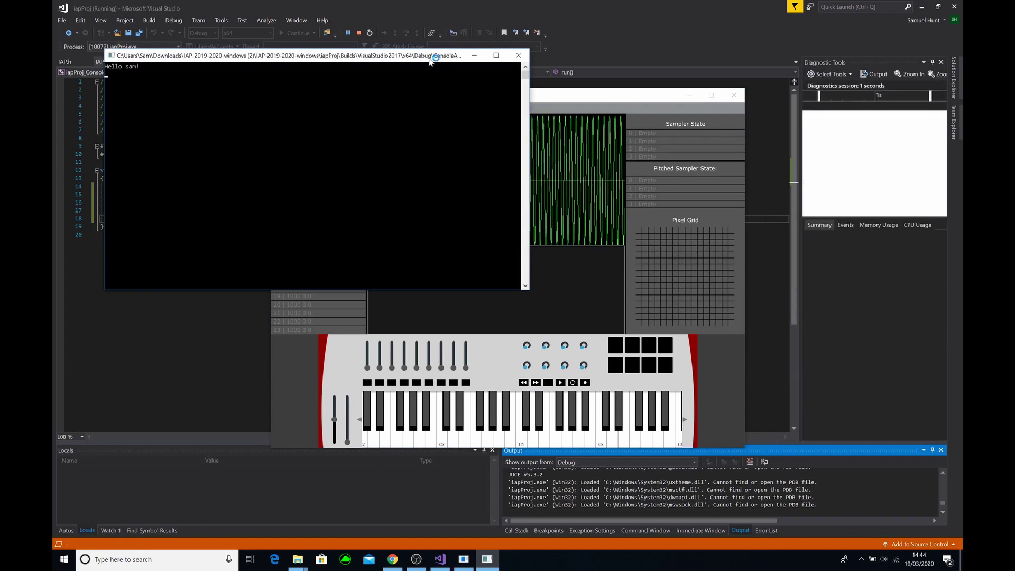
{"action": "left_click_drag", "start_coordinate": [429, 56], "coordinate": [396, 59]}
{"action": "left_click_drag", "start_coordinate": [568, 95], "coordinate": [584, 85]}
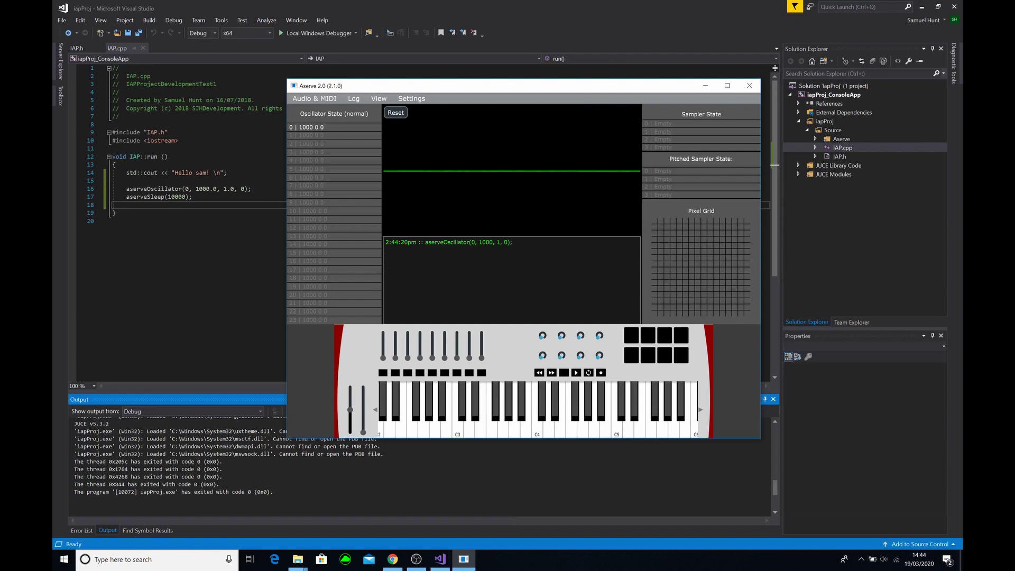
Show Aserve's Unit Tests, rerun the tone, and start the Midi Notes to Frequencies test.
{"action": "left_click", "coordinate": [411, 98]}
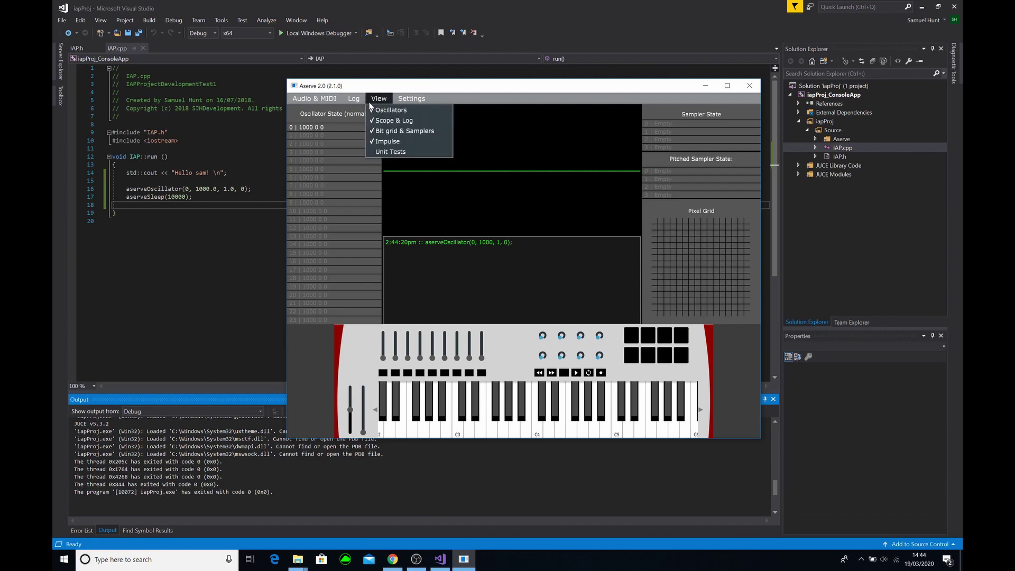
{"action": "left_click", "coordinate": [391, 151]}
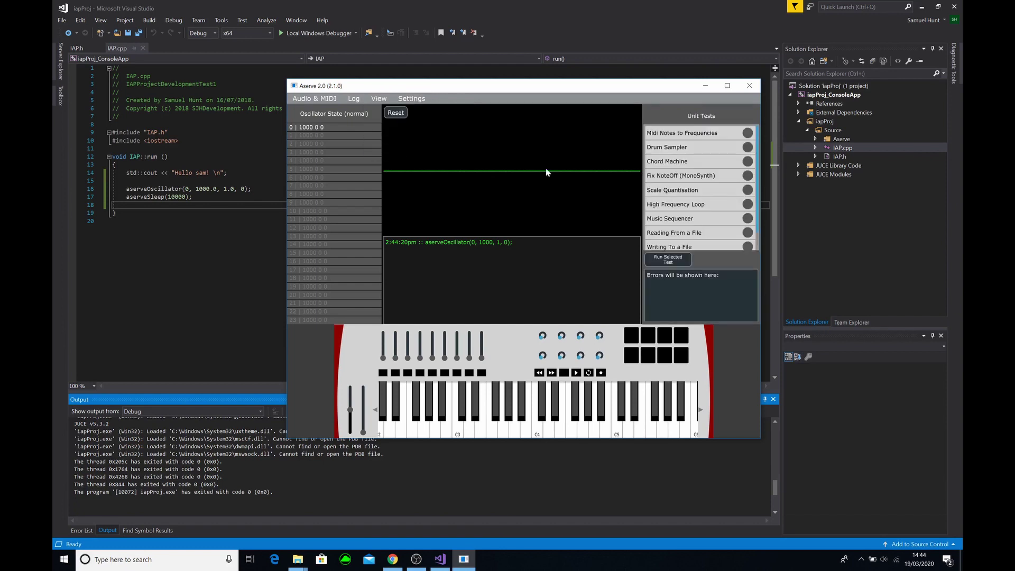
{"action": "left_click", "coordinate": [318, 32]}
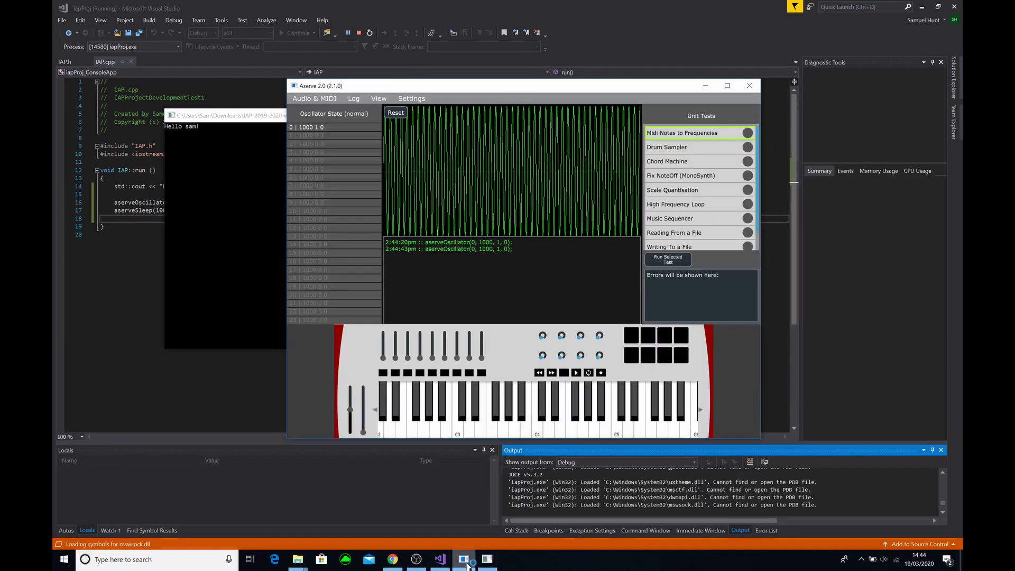
{"action": "left_click", "coordinate": [670, 259]}
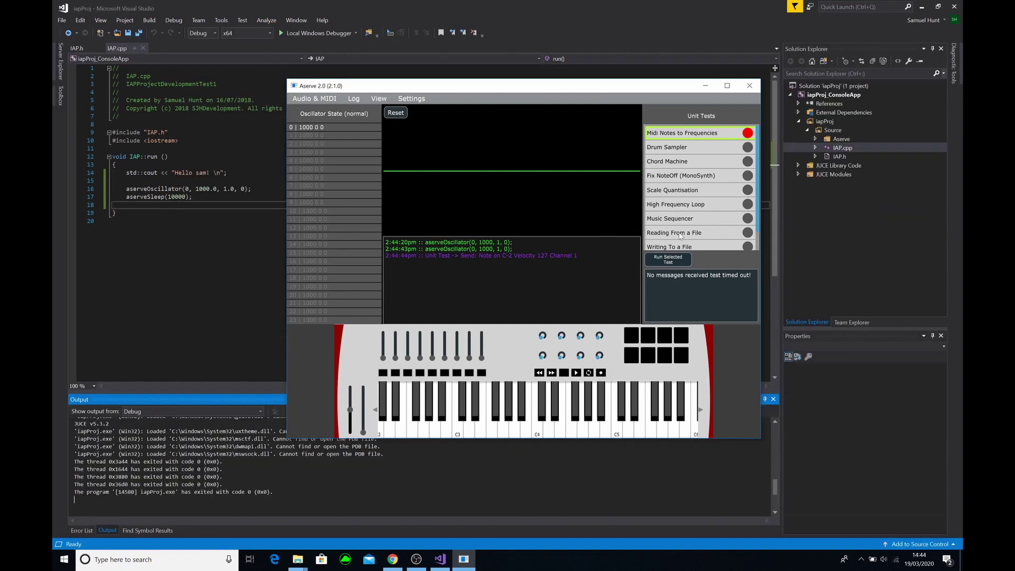
Browse Solutions > Unit Tests > unit test 1 (code.txt, Failed_IAP.cpp, Failed_IAP.h, help.txt), then put Explorer away.
{"action": "left_click", "coordinate": [300, 558]}
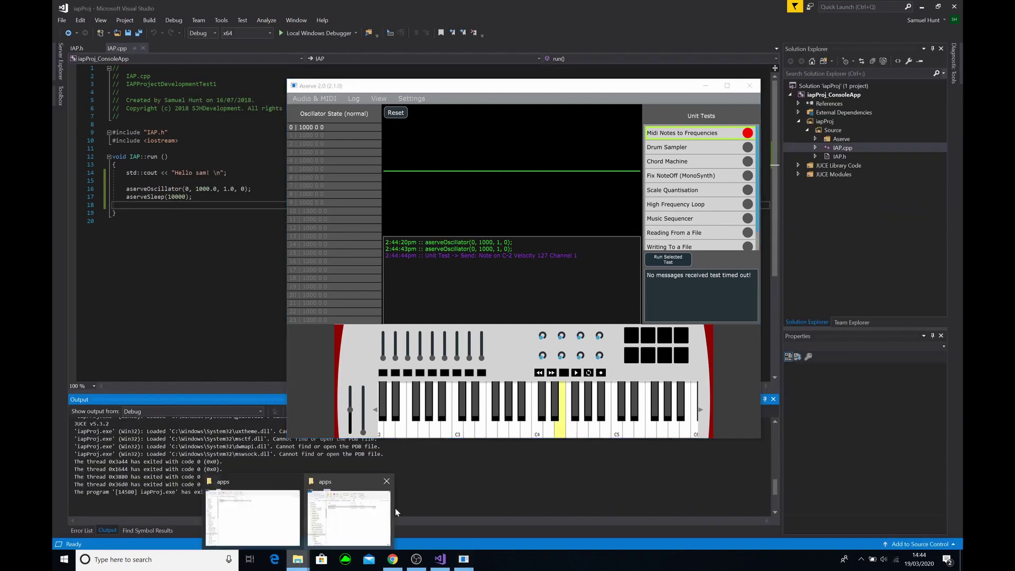
{"action": "left_click", "coordinate": [349, 515]}
{"action": "scroll", "coordinate": [253, 380], "scroll_direction": "down", "scroll_amount": 3}
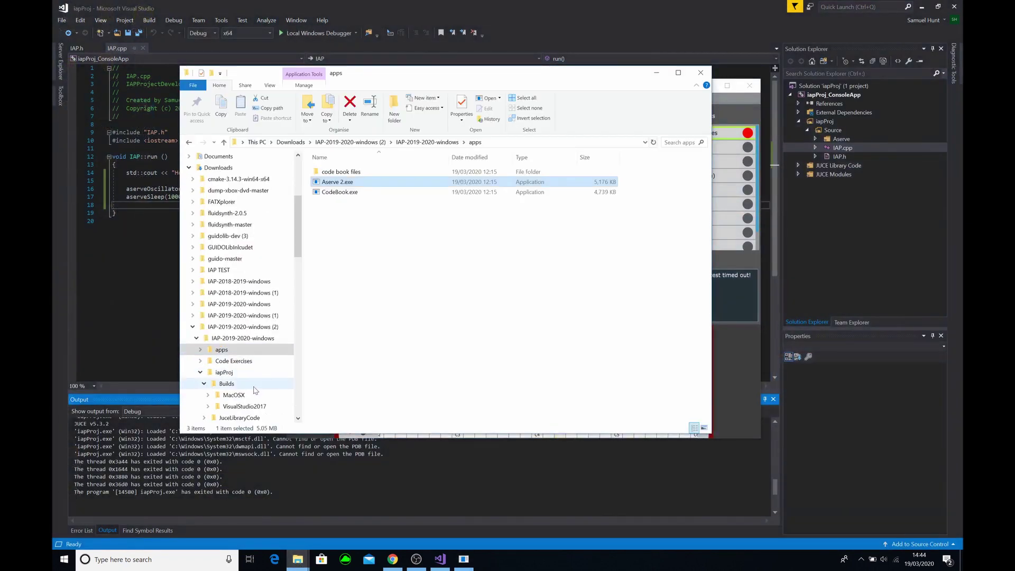
{"action": "scroll", "coordinate": [254, 389], "scroll_direction": "down", "scroll_amount": 2}
{"action": "left_click", "coordinate": [227, 383]}
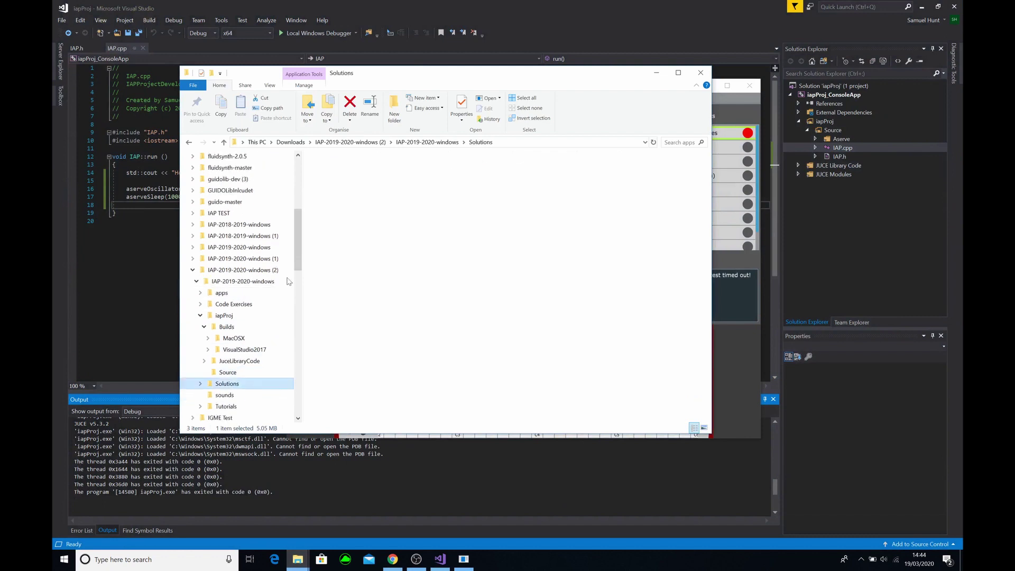
{"action": "double_click", "coordinate": [337, 183]}
{"action": "left_click", "coordinate": [368, 172]}
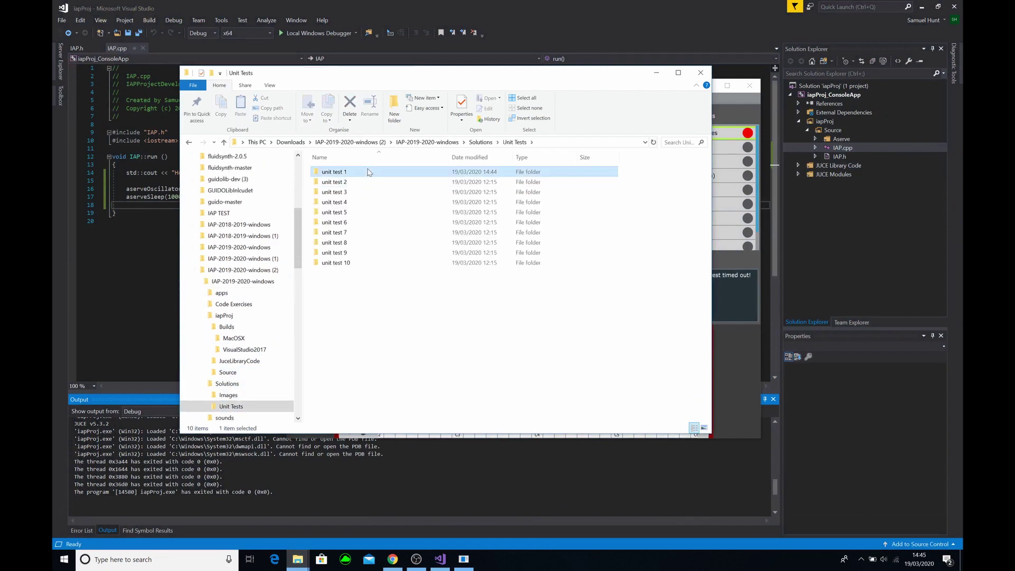
{"action": "double_click", "coordinate": [367, 171]}
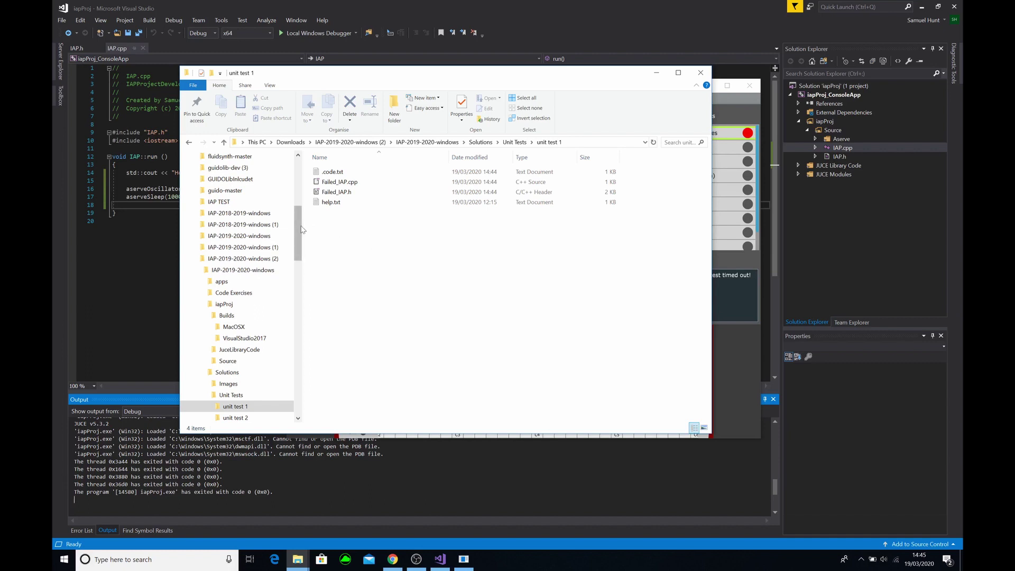
{"action": "left_click", "coordinate": [190, 143]}
{"action": "key", "text": "alt+Tab"}
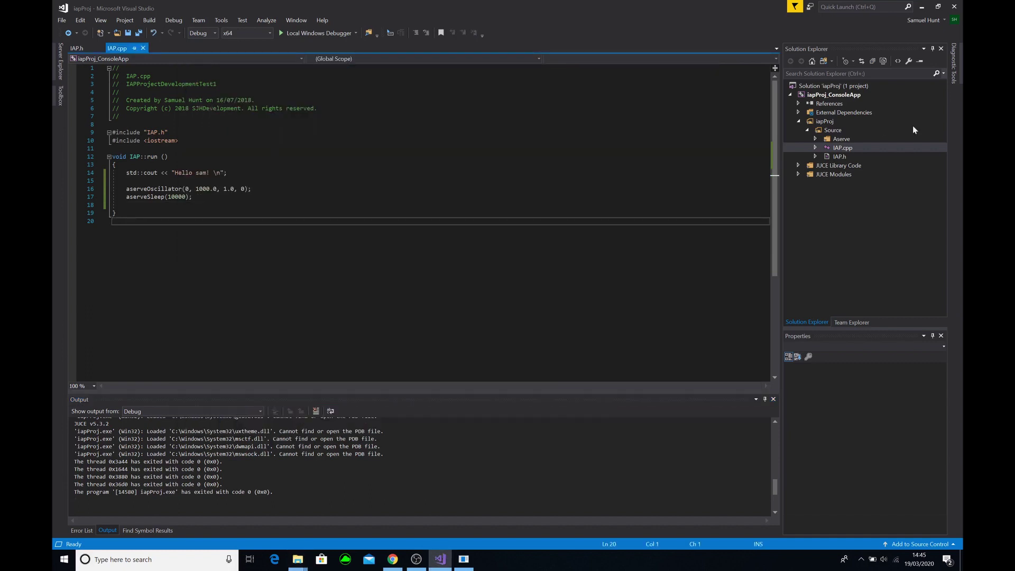
Open IAP.h and highlight aserveLoadDefaultSounds' sample paths, including the bd.wav path on line 49.
{"action": "double_click", "coordinate": [852, 151]}
{"action": "double_click", "coordinate": [839, 156]}
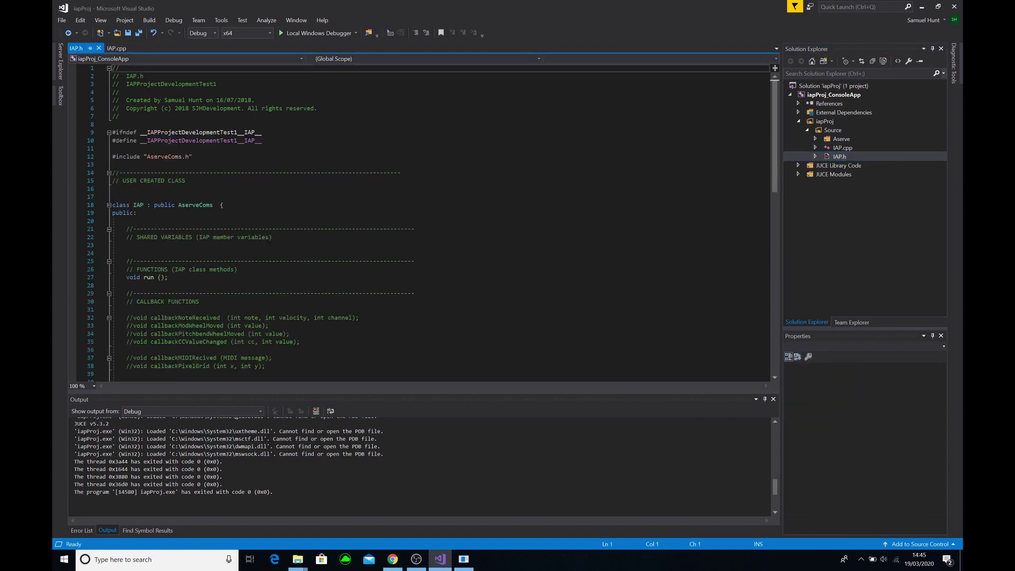
{"action": "scroll", "coordinate": [279, 159], "scroll_direction": "down", "scroll_amount": 5}
{"action": "scroll", "coordinate": [279, 159], "scroll_direction": "down", "scroll_amount": 4}
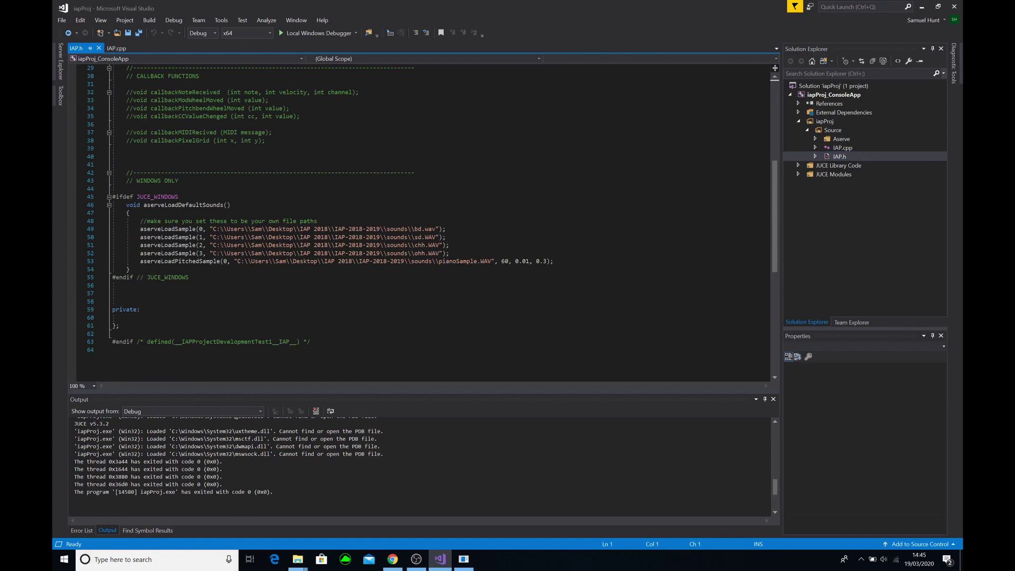
{"action": "left_click_drag", "start_coordinate": [127, 205], "coordinate": [131, 269]}
{"action": "left_click", "coordinate": [131, 268]}
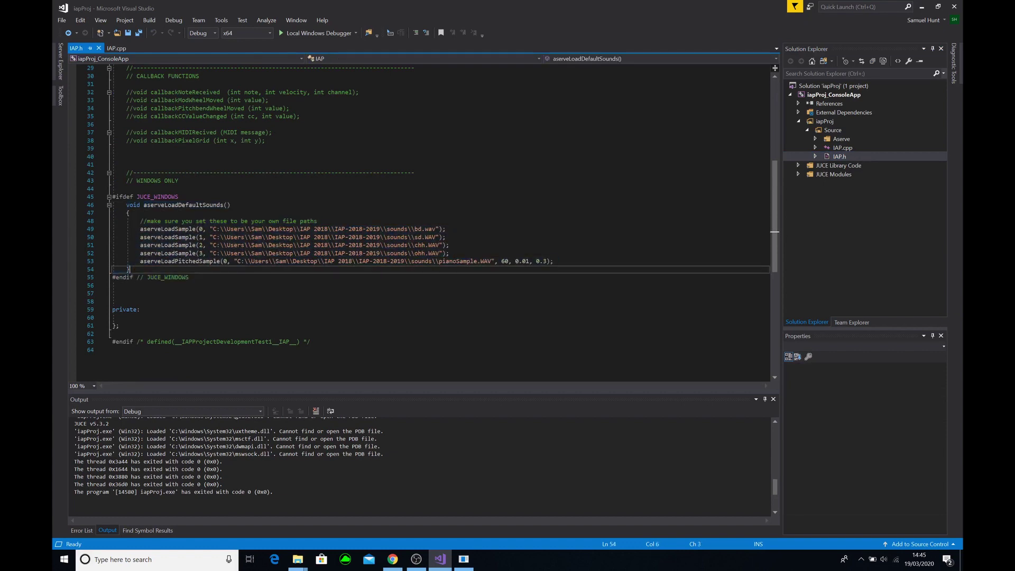
{"action": "triple_click", "coordinate": [187, 220]}
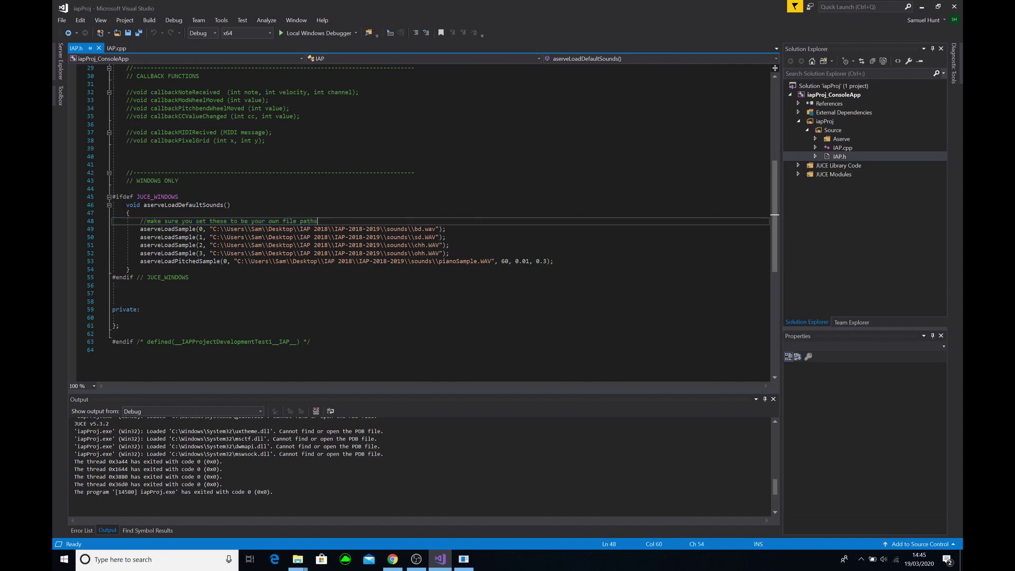
{"action": "triple_click", "coordinate": [352, 229]}
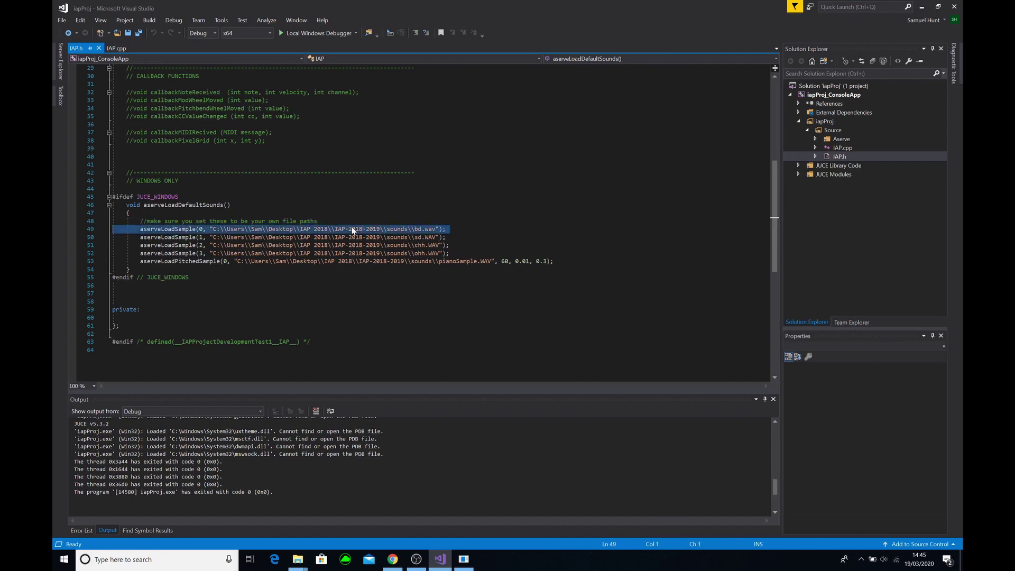
{"action": "left_click", "coordinate": [351, 230]}
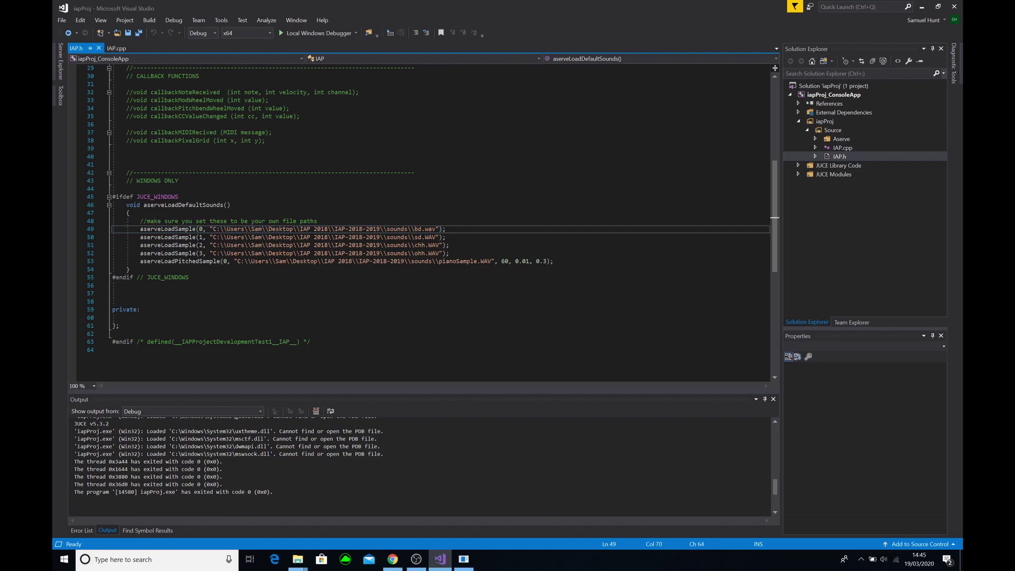
{"action": "key", "text": "shift+Right"}
{"action": "key", "text": "shift+Right"}
{"action": "key", "text": "shift+Right"}
{"action": "key", "text": "shift+Right"}
{"action": "key", "text": "shift+Right"}
{"action": "key", "text": "shift+Right"}
{"action": "key", "text": "shift+Right"}
{"action": "key", "text": "shift+Right"}
{"action": "key", "text": "shift+Right"}
{"action": "key", "text": "shift+Right"}
{"action": "key", "text": "shift+Right"}
{"action": "key", "text": "shift+Right"}
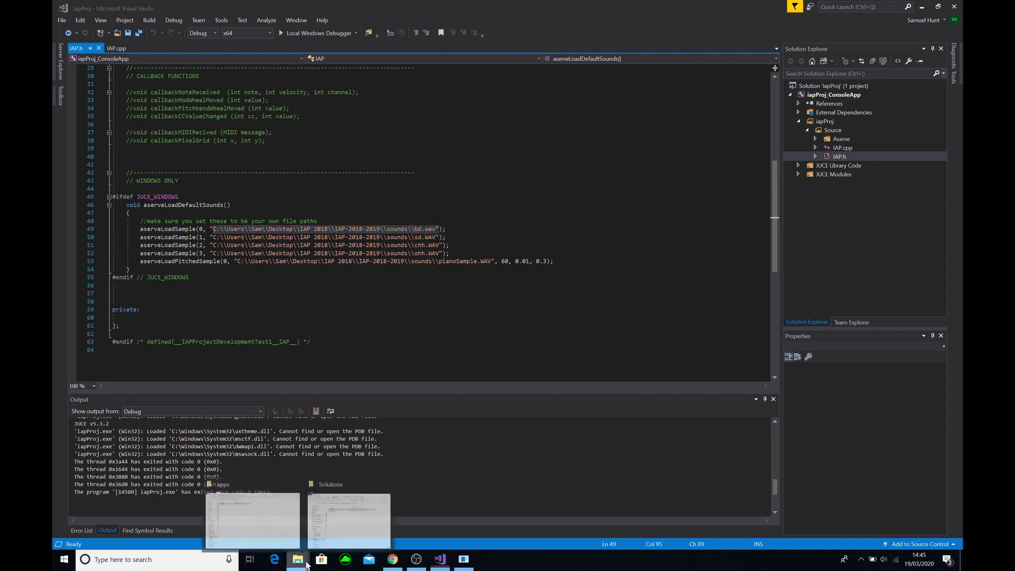
Open IAP-2019-2020-windows > sounds (bd.wav, sd.WAV, ohh.WAV, pianoSample.wav), then go back to Visual Studio.
{"action": "left_click", "coordinate": [297, 559]}
{"action": "mouse_move", "coordinate": [238, 327]}
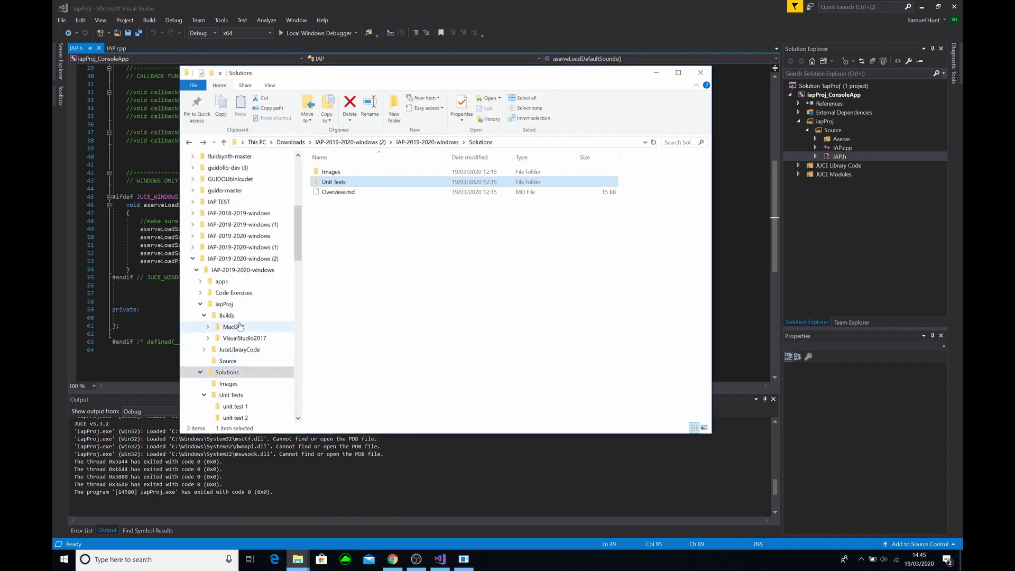
{"action": "left_click", "coordinate": [241, 270]}
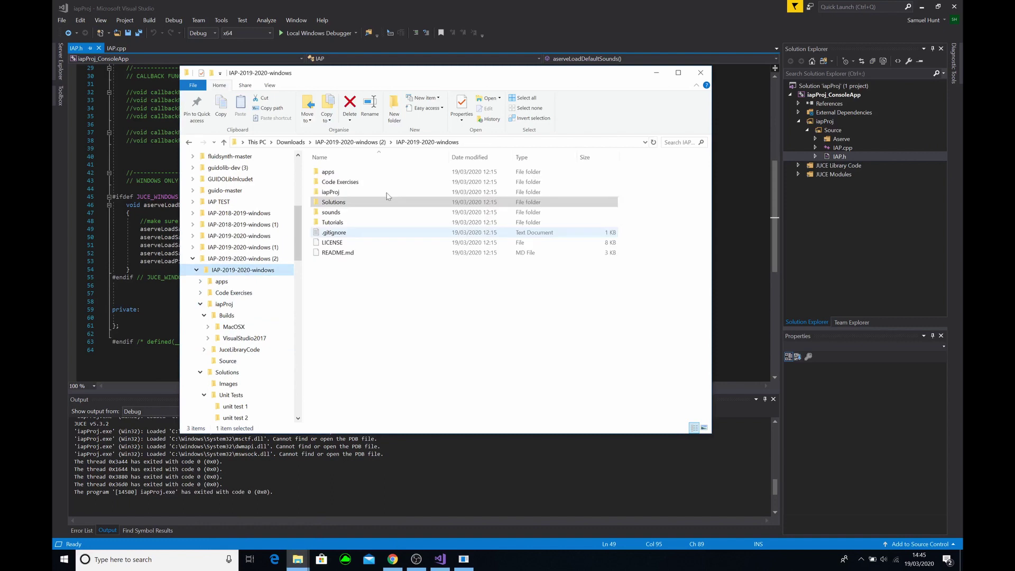
{"action": "double_click", "coordinate": [358, 211]}
{"action": "left_click_drag", "start_coordinate": [361, 73], "coordinate": [467, 73]}
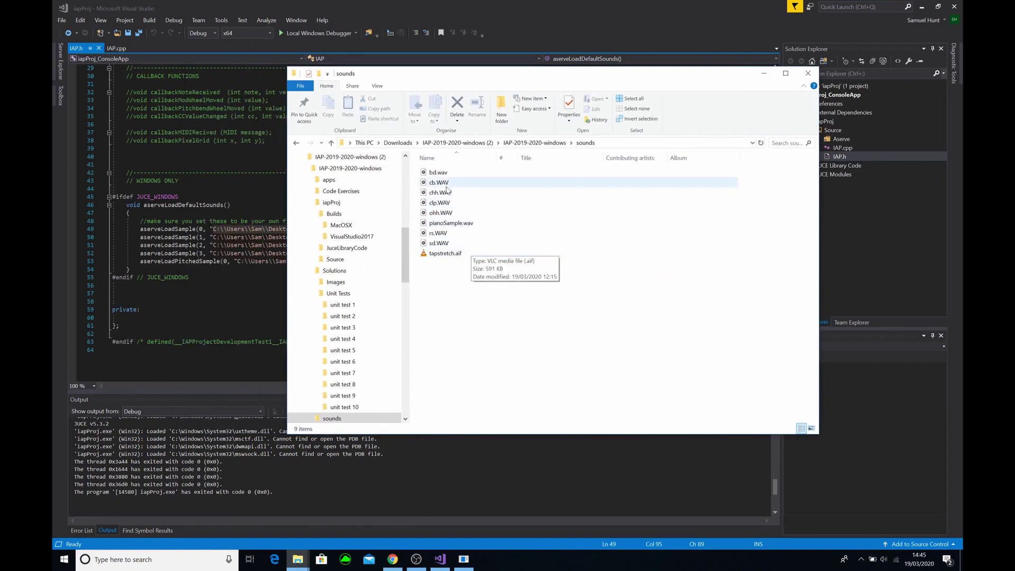
{"action": "left_click", "coordinate": [279, 28]}
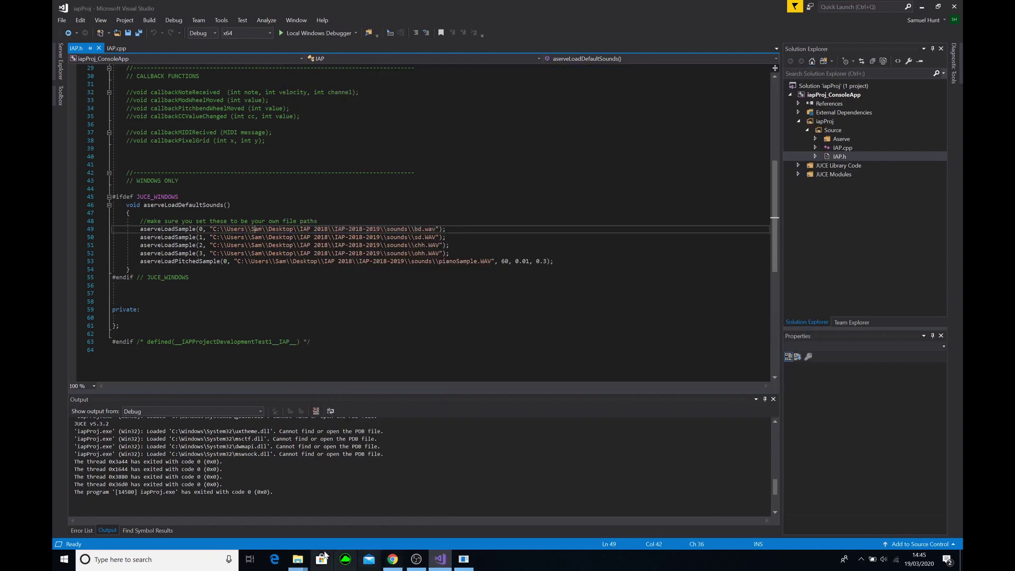
{"action": "left_click", "coordinate": [298, 560]}
{"action": "left_click", "coordinate": [341, 515]}
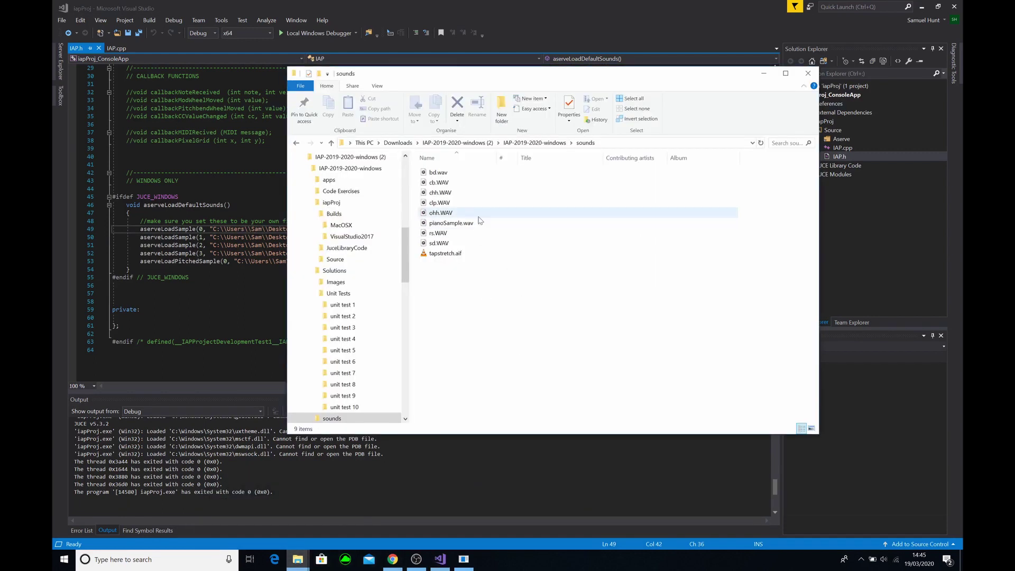
{"action": "left_click", "coordinate": [279, 28]}
{"action": "scroll", "coordinate": [310, 239], "scroll_direction": "up", "scroll_amount": 3}
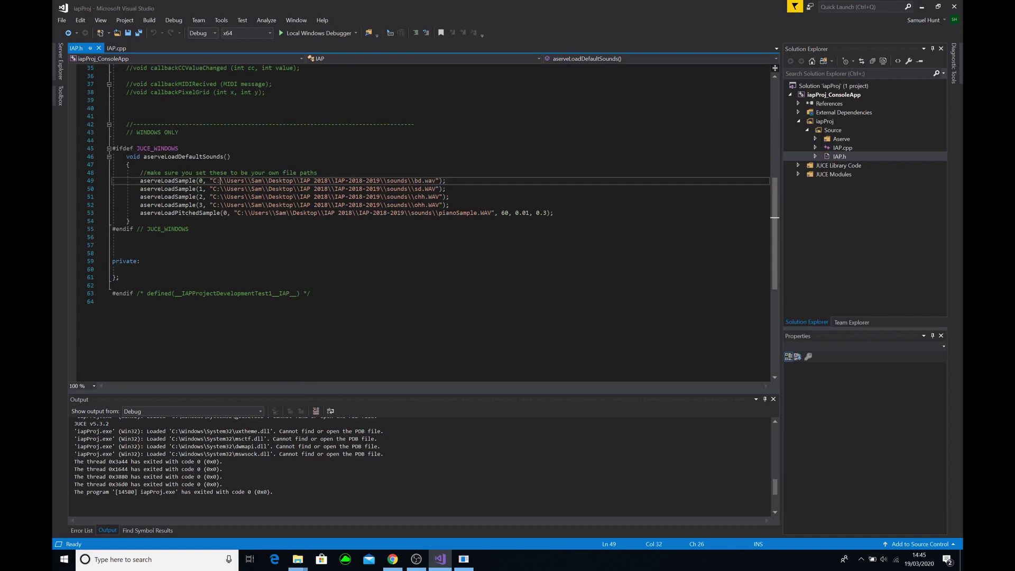
{"action": "scroll", "coordinate": [309, 238], "scroll_direction": "up", "scroll_amount": 3}
{"action": "scroll", "coordinate": [310, 239], "scroll_direction": "up", "scroll_amount": 3}
{"action": "scroll", "coordinate": [310, 239], "scroll_direction": "up", "scroll_amount": 2}
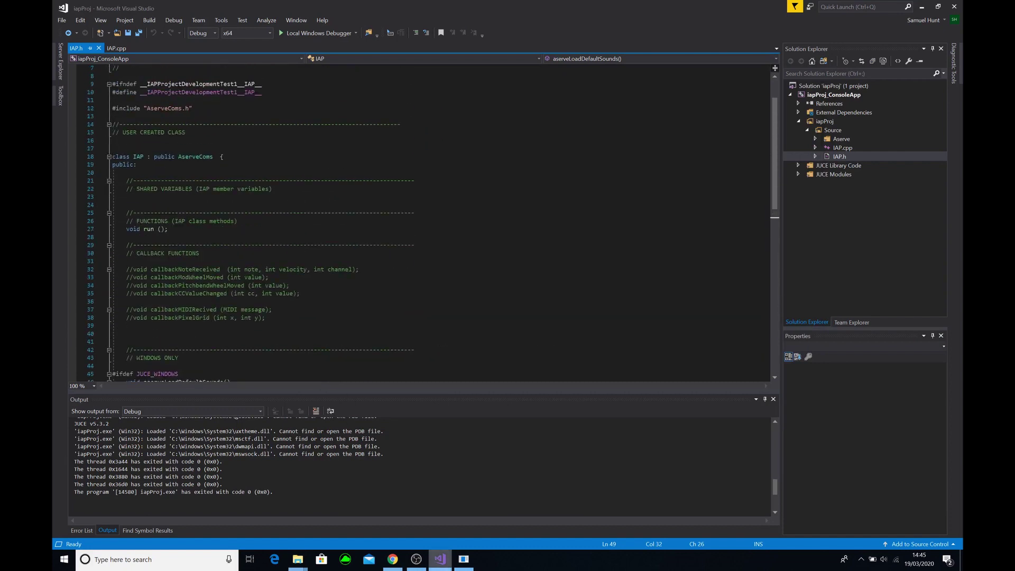